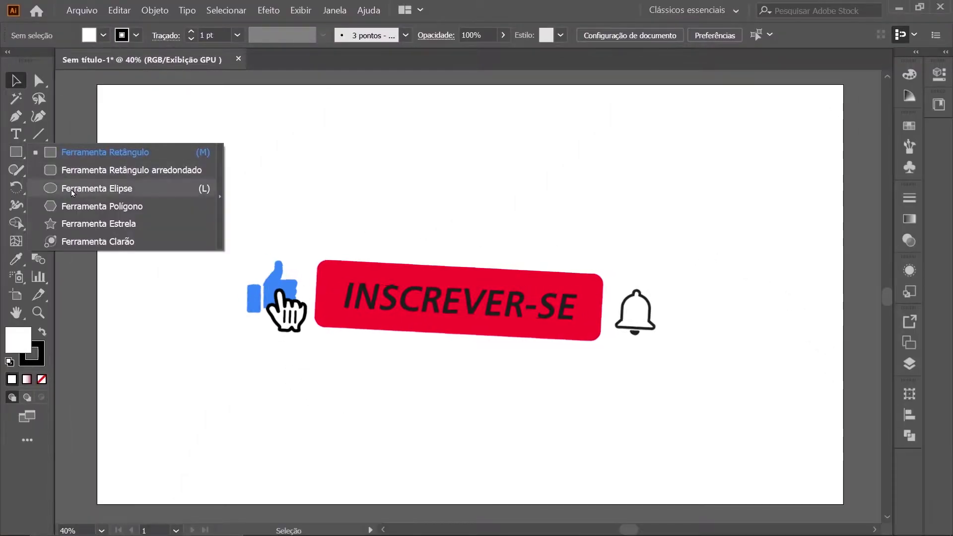
Draw a small 25 px circle near the artboard's top-left with black fill and no stroke.
click(57, 188)
drag(121, 114, 139, 132)
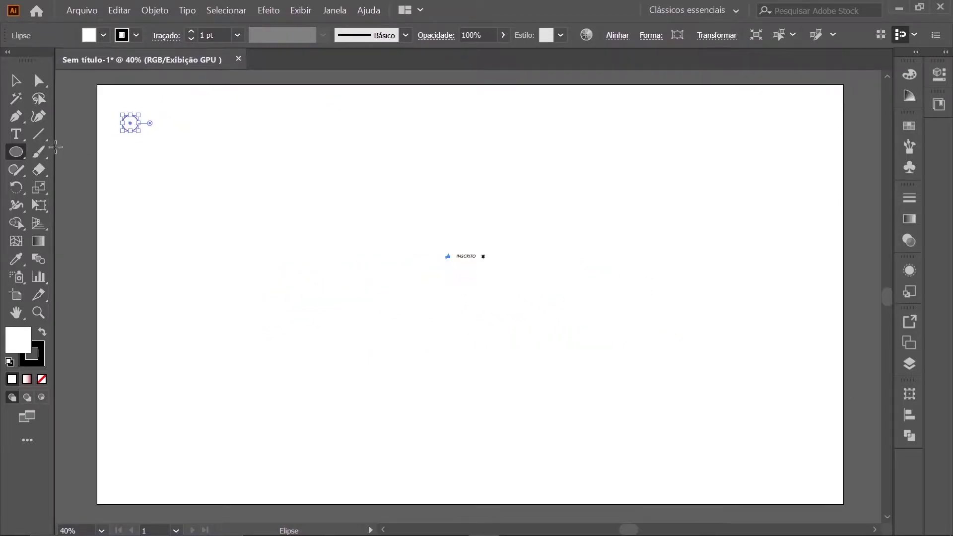
click(42, 332)
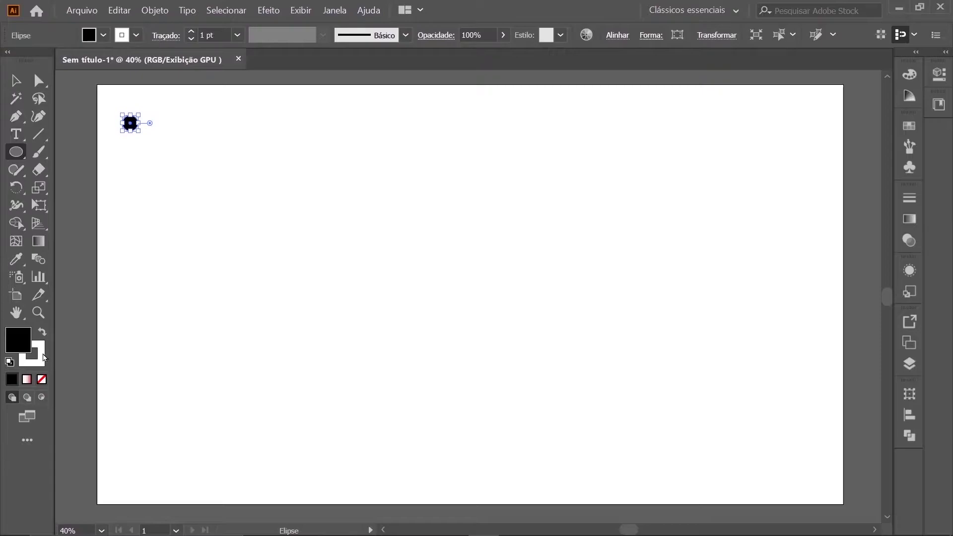
click(42, 378)
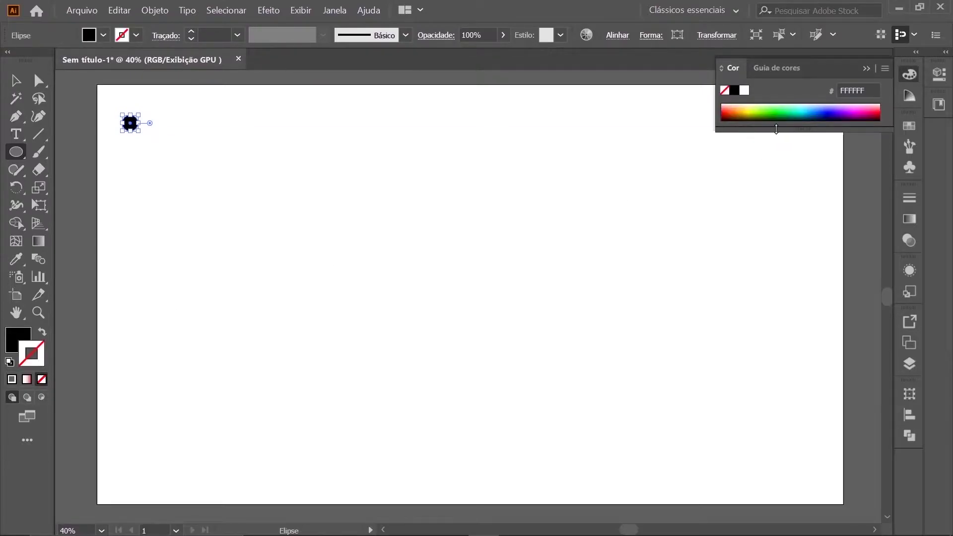
click(865, 69)
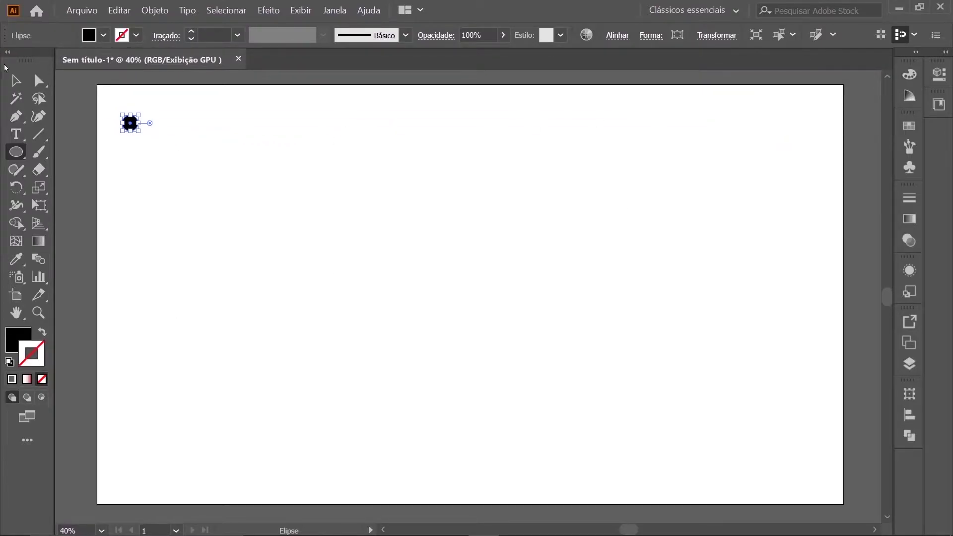
key(v)
click(171, 147)
click(17, 157)
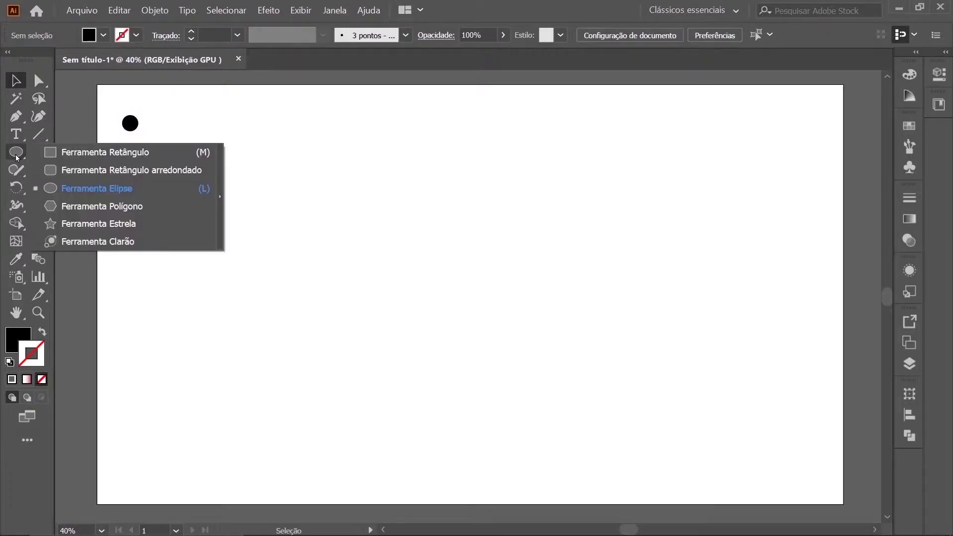
Draw a polygon below the circle and set it to 3 sides to make a triangle.
click(86, 206)
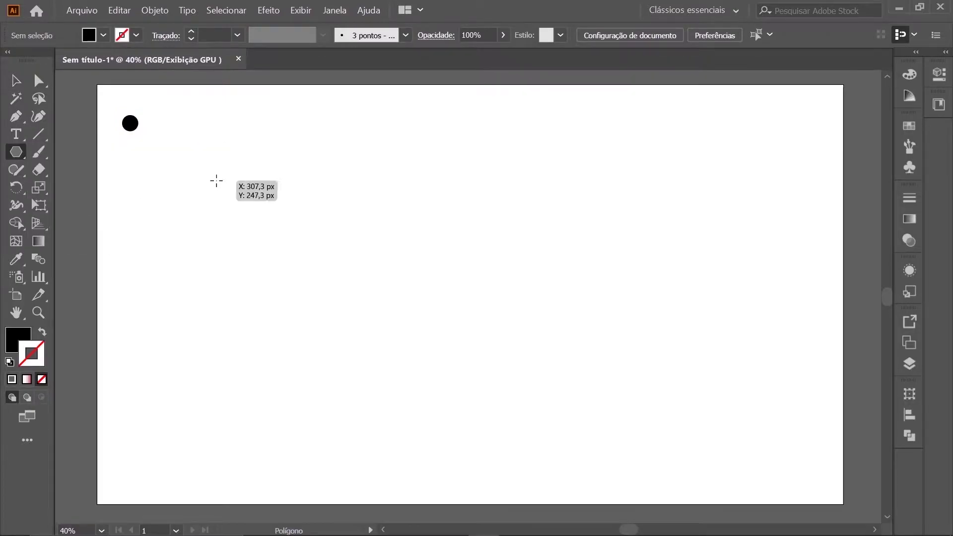
mouse_move(217, 180)
mouse_down()
mouse_move(249, 236)
mouse_move(243, 227)
mouse_up()
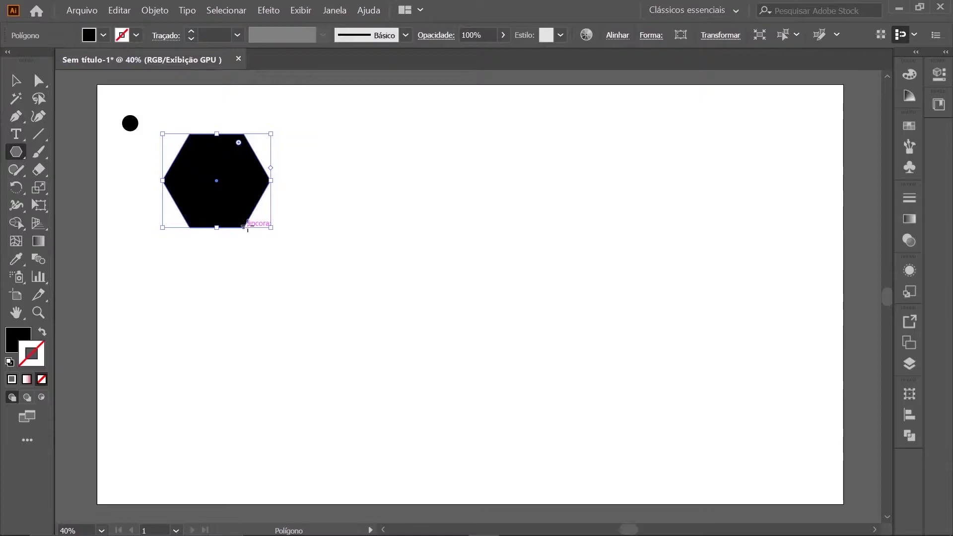
click(652, 35)
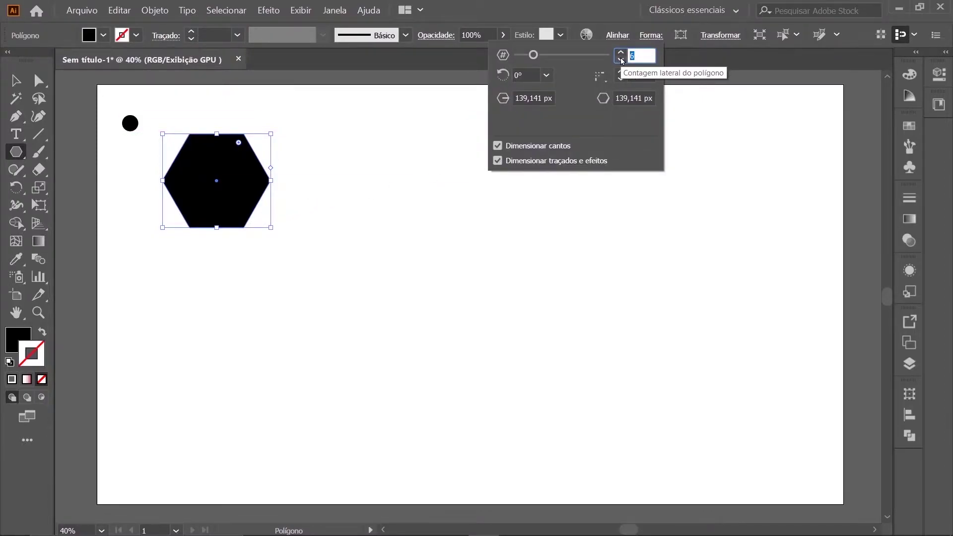
text(3)
key(Return)
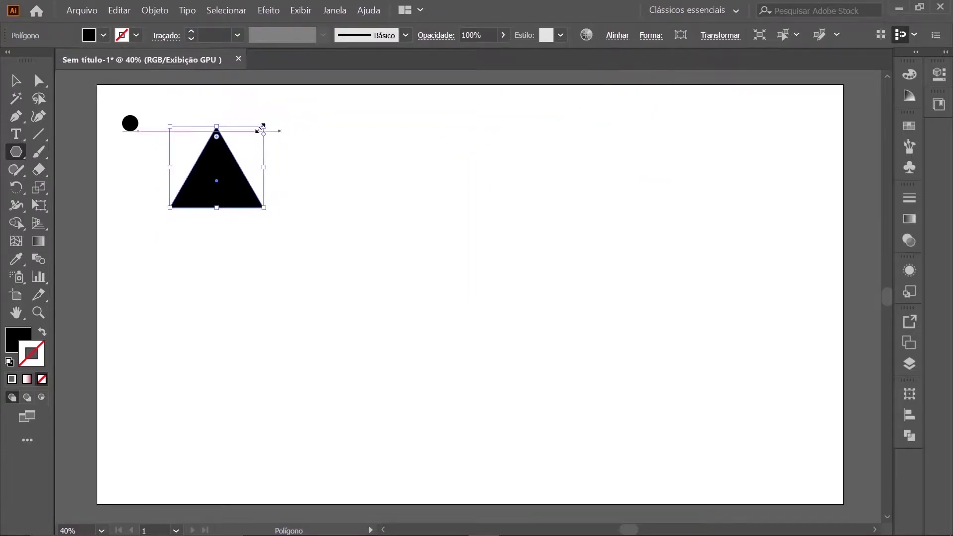
Give the triangle no fill and a 2 pt black outline.
key(v)
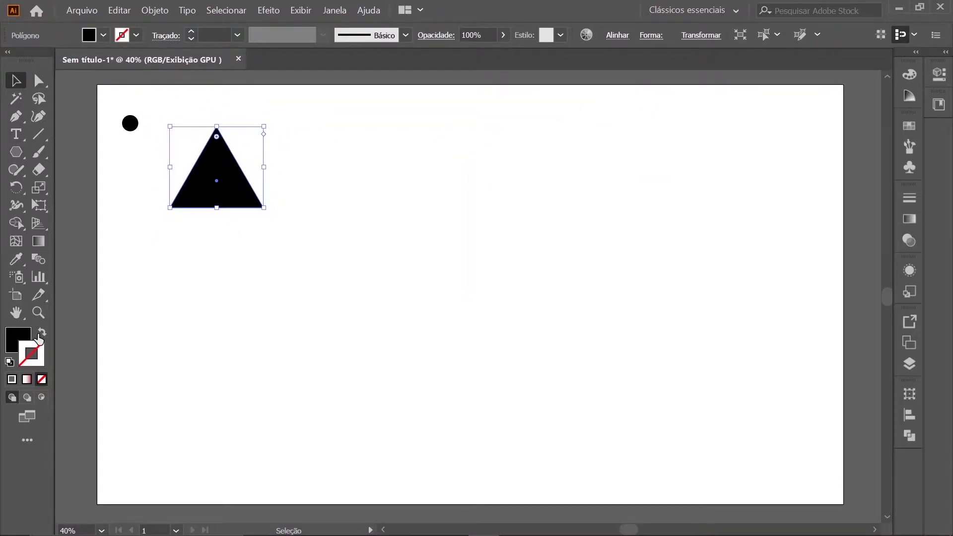
click(41, 335)
click(260, 261)
click(248, 183)
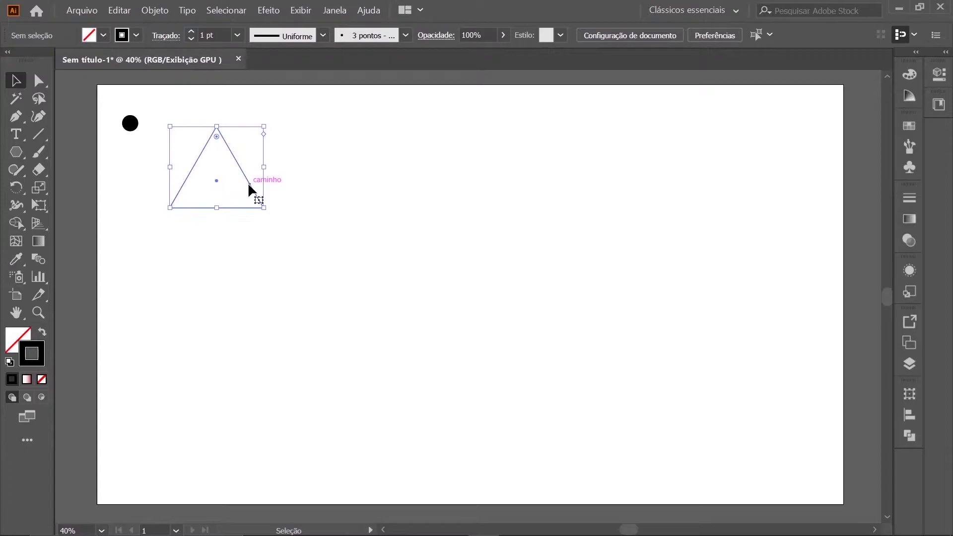
click(191, 31)
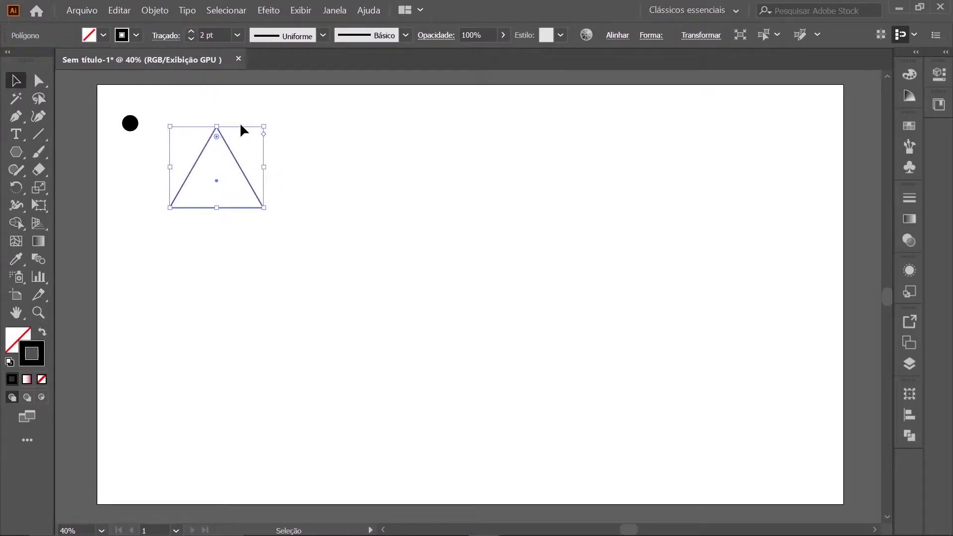
Move the triangle down-left and place the black circle on its apex.
drag(234, 156, 211, 197)
click(182, 132)
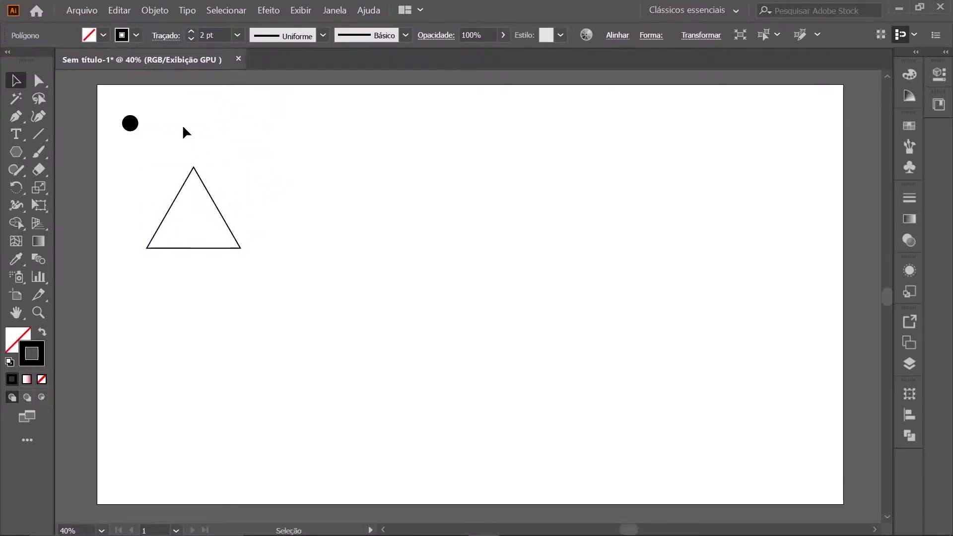
drag(130, 123, 195, 167)
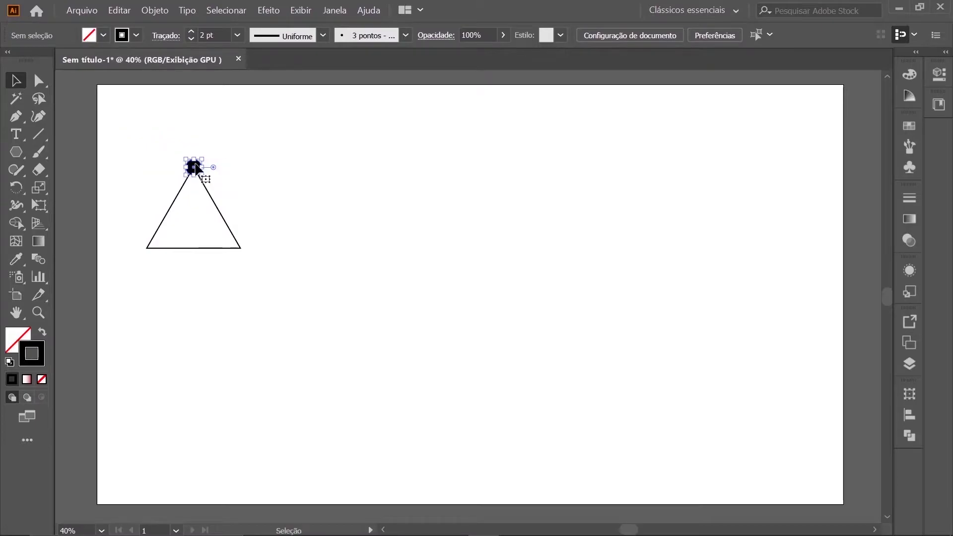
Enlarge the apex circle to about 65 px.
drag(203, 158, 213, 152)
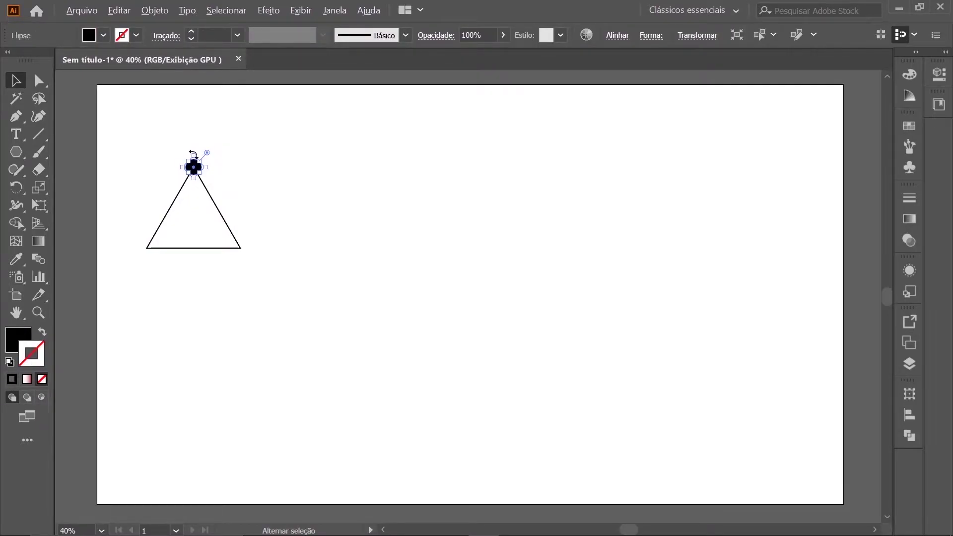
drag(194, 155, 194, 150)
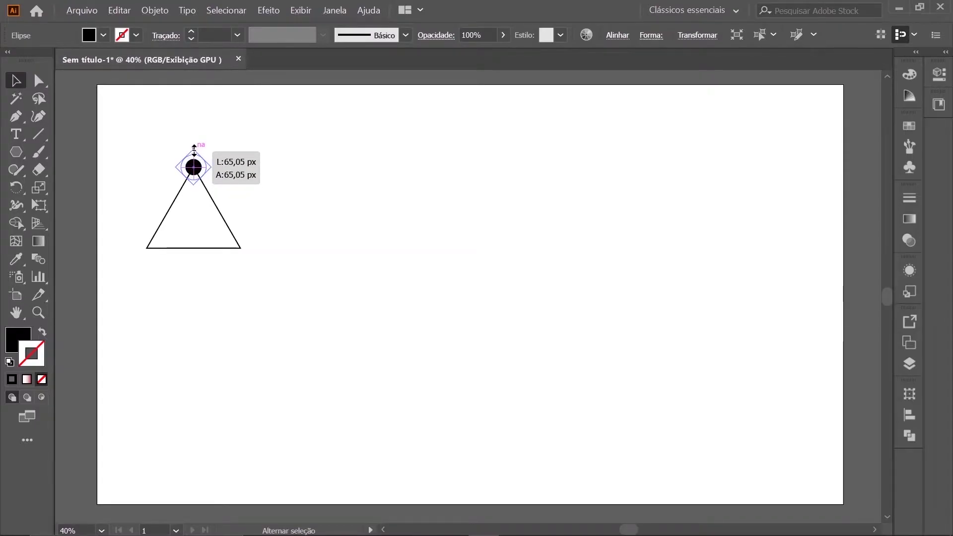
click(237, 145)
Alt-drag circle copies onto the two base corners, then select all three circles.
mouse_move(201, 171)
mouse_down()
mouse_move(243, 251)
mouse_move(152, 251)
mouse_up()
drag(120, 125, 249, 298)
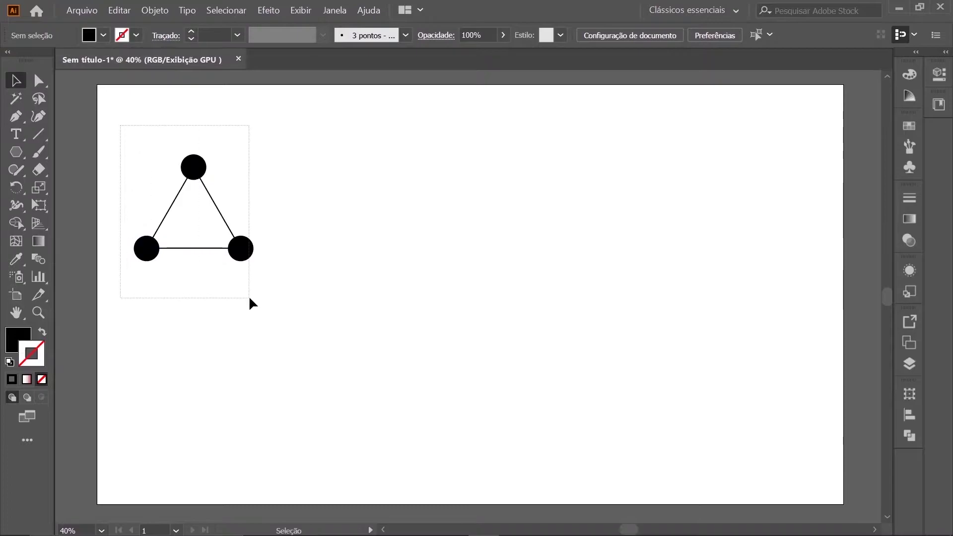
shift+click(145, 247)
shift+click(242, 249)
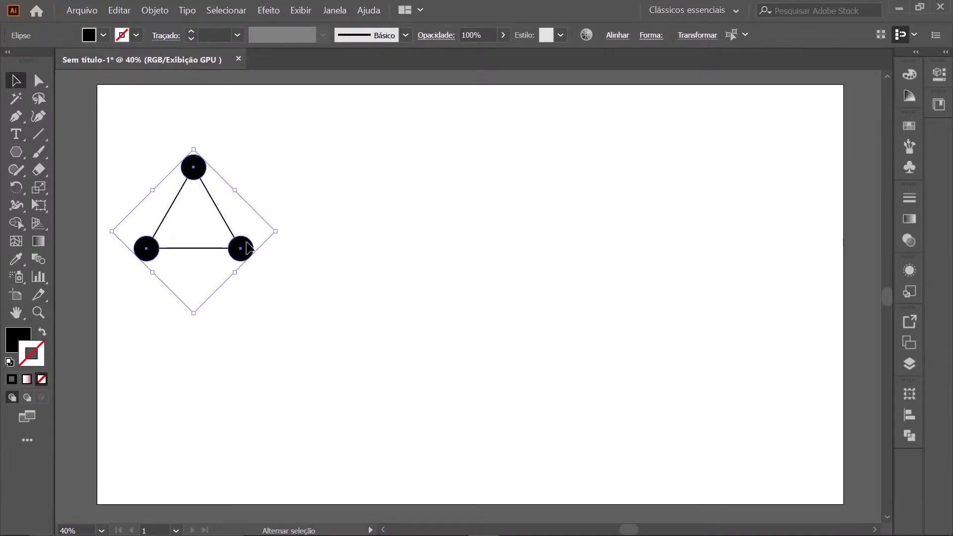
Change the three circles' fill to white.
double_click(21, 339)
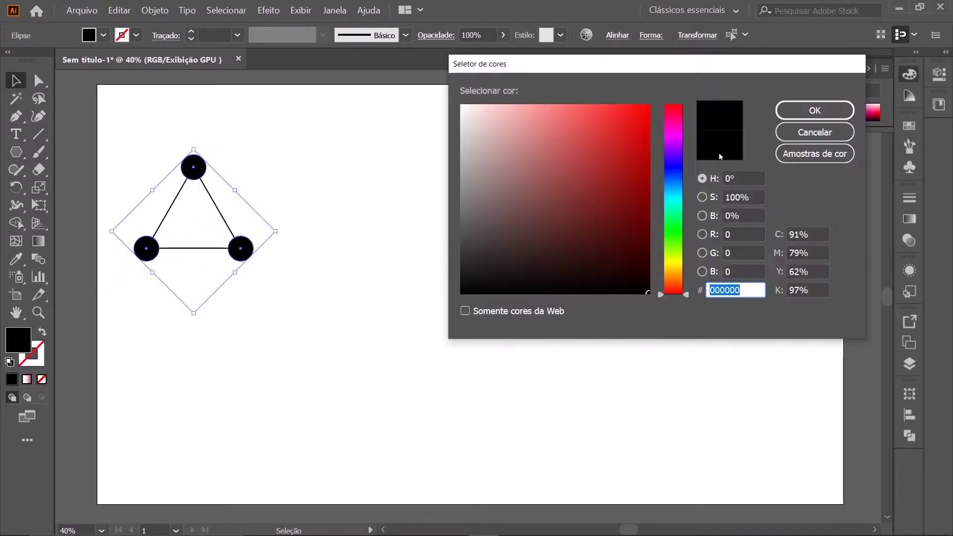
drag(470, 136, 451, 101)
click(815, 110)
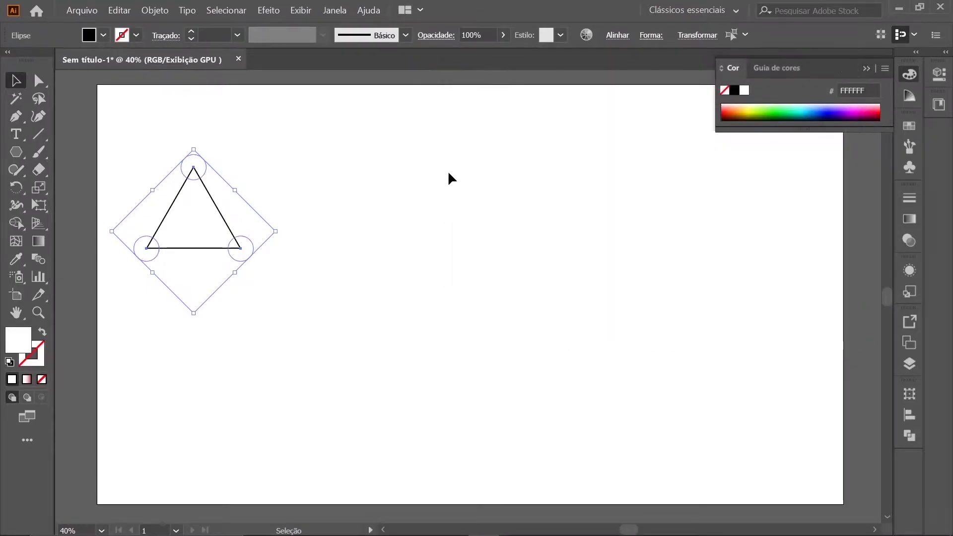
click(255, 195)
Change the triangle's outline colour to white.
click(213, 203)
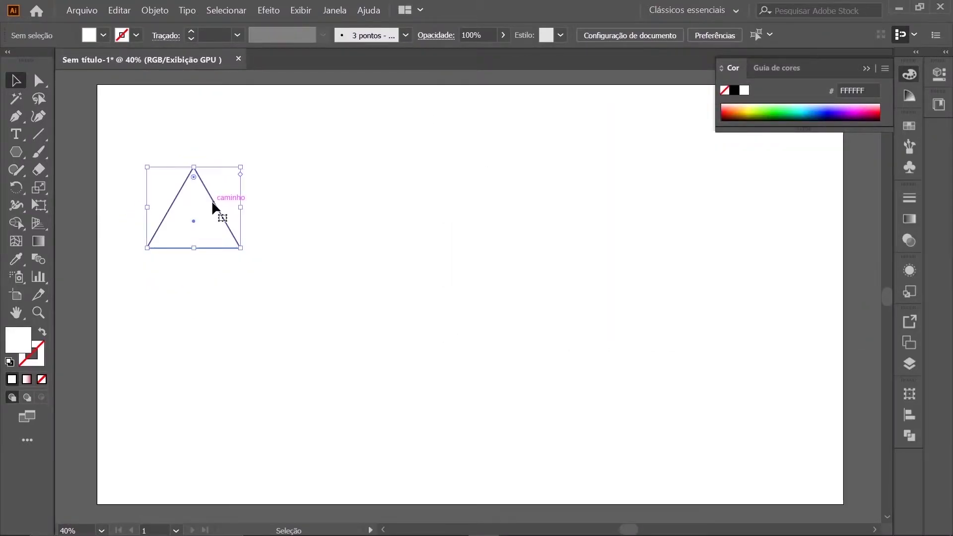
double_click(43, 354)
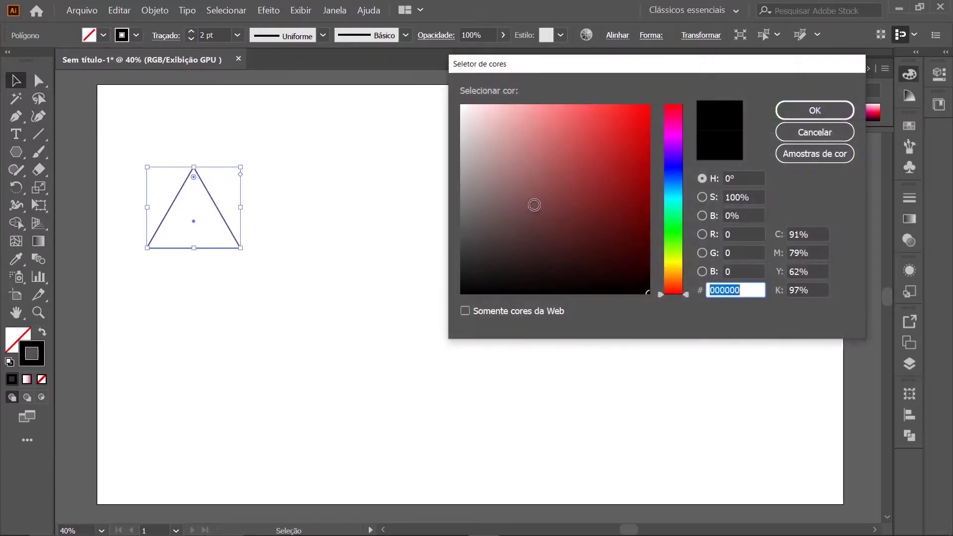
drag(535, 205, 460, 105)
click(812, 110)
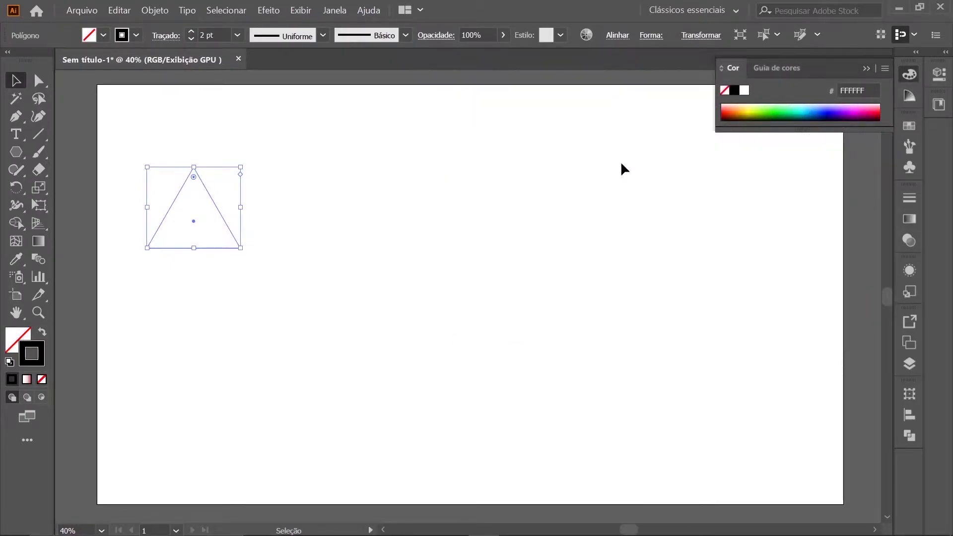
Select the triangle and circles and move them onto empty canvas beside the artboard.
drag(106, 136, 291, 279)
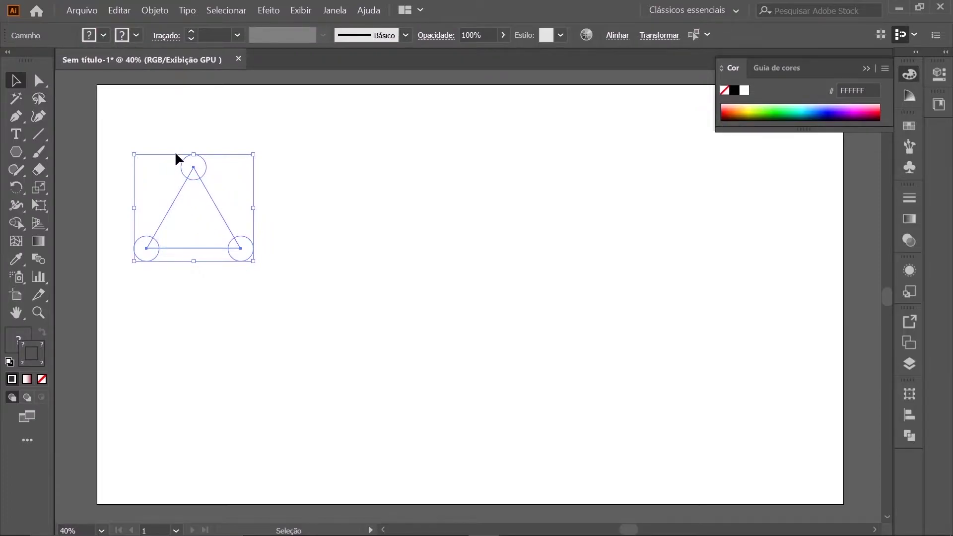
key(space)
drag(120, 137, 639, 139)
drag(712, 209, 272, 148)
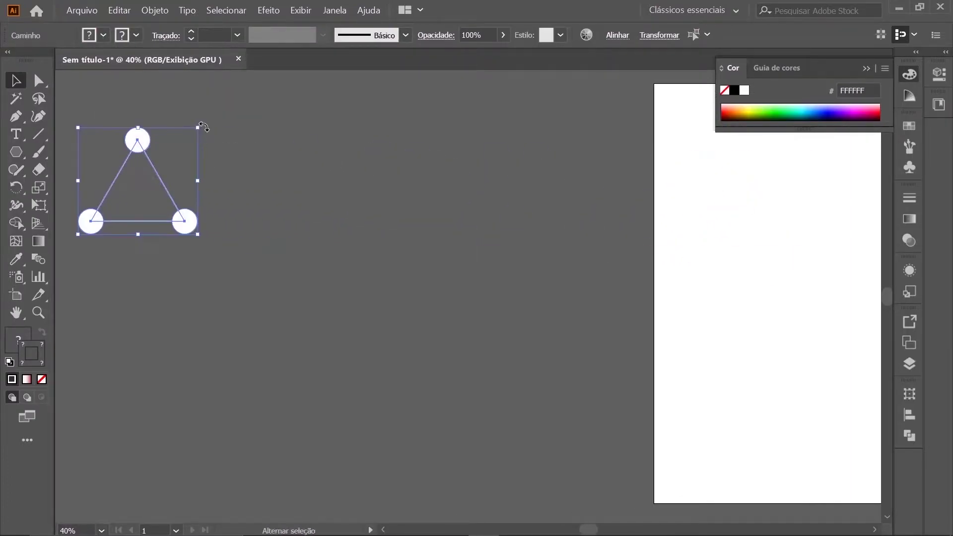
mouse_move(115, 182)
mouse_down()
mouse_move(113, 175)
mouse_move(421, 175)
mouse_up()
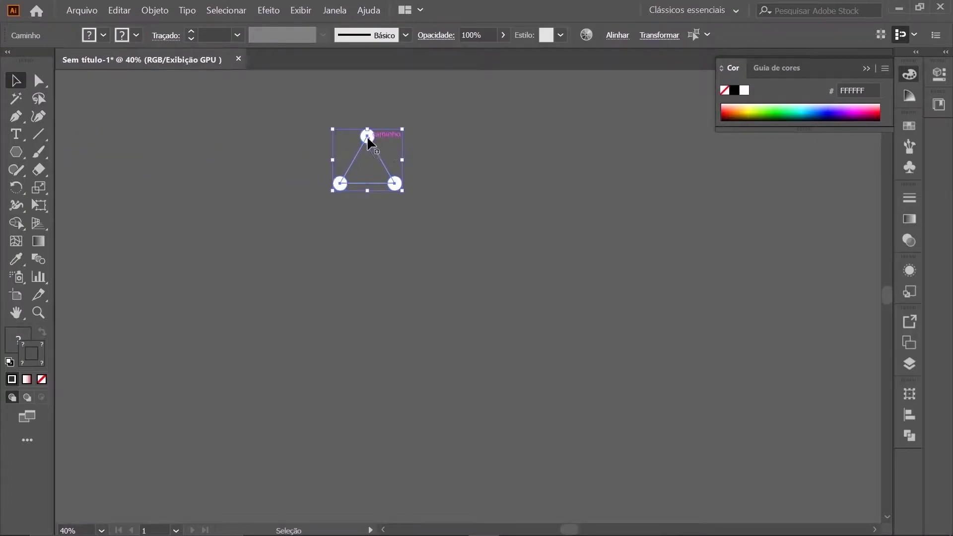
drag(366, 136, 160, 134)
Group the triangle and its circles with Agrupar.
right_click(161, 134)
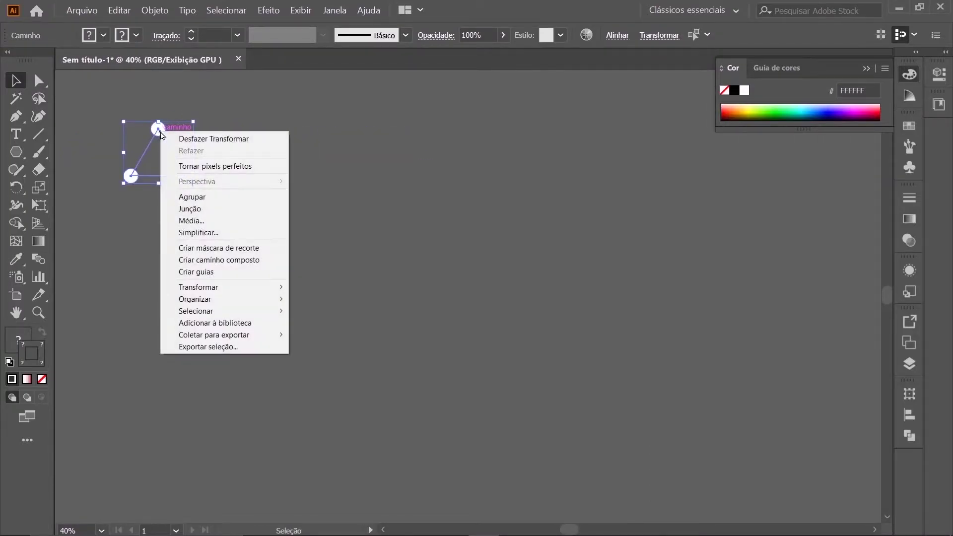
click(205, 197)
click(215, 187)
click(187, 174)
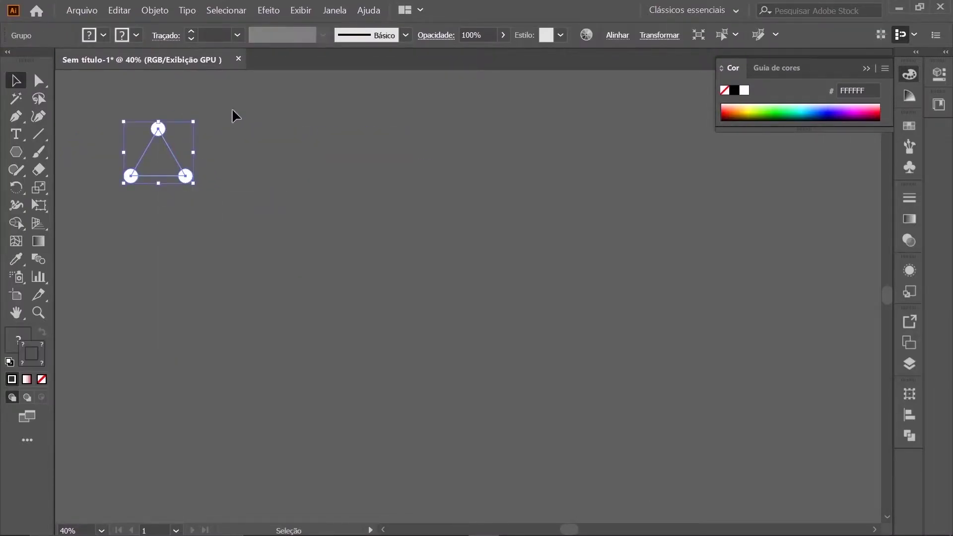
Apply a Transform effect with 60 copies, Reflect Y and a 70 px horizontal move.
click(269, 10)
mouse_move(309, 134)
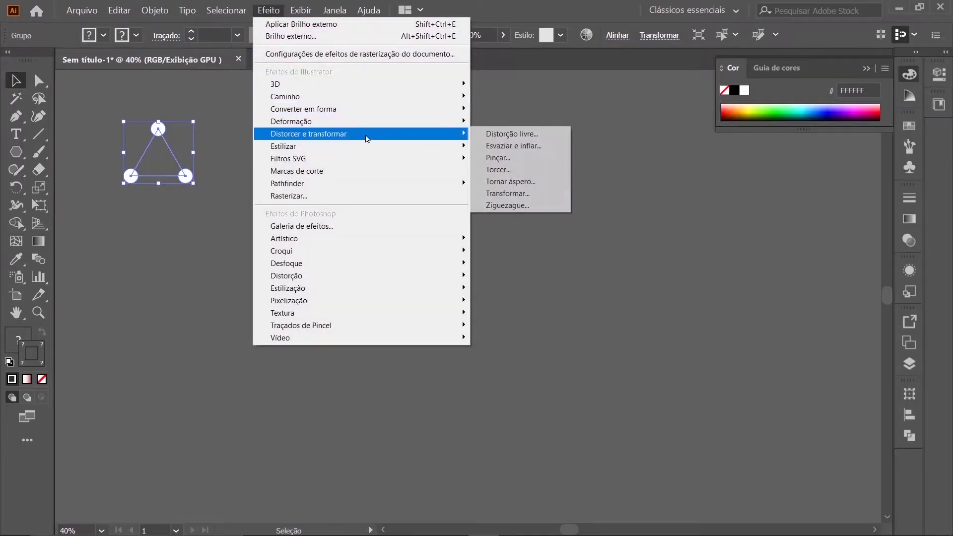
click(510, 193)
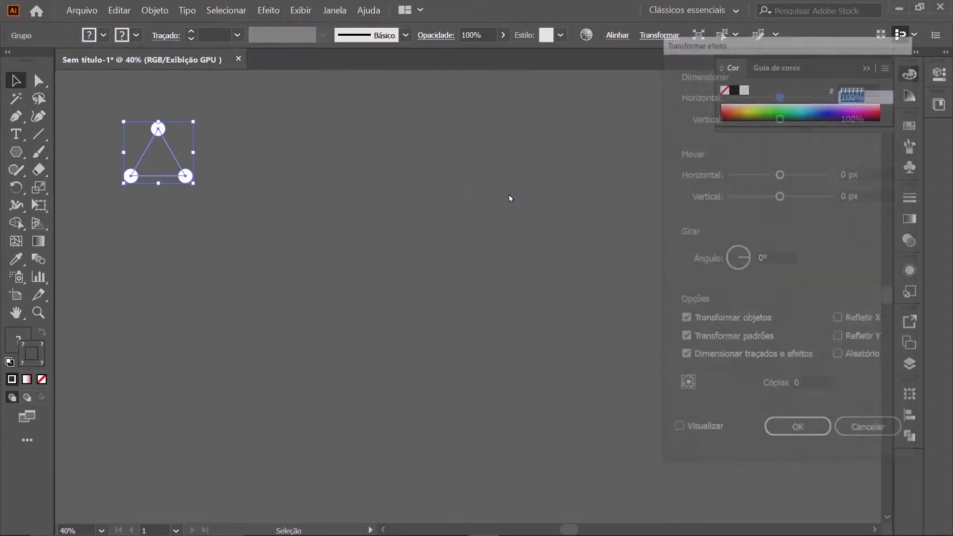
click(689, 432)
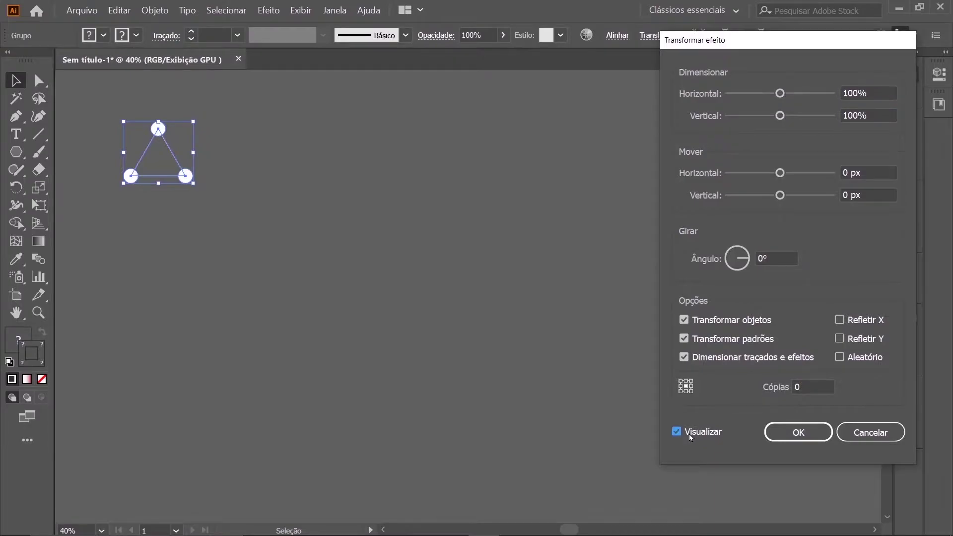
click(786, 388)
text(6)
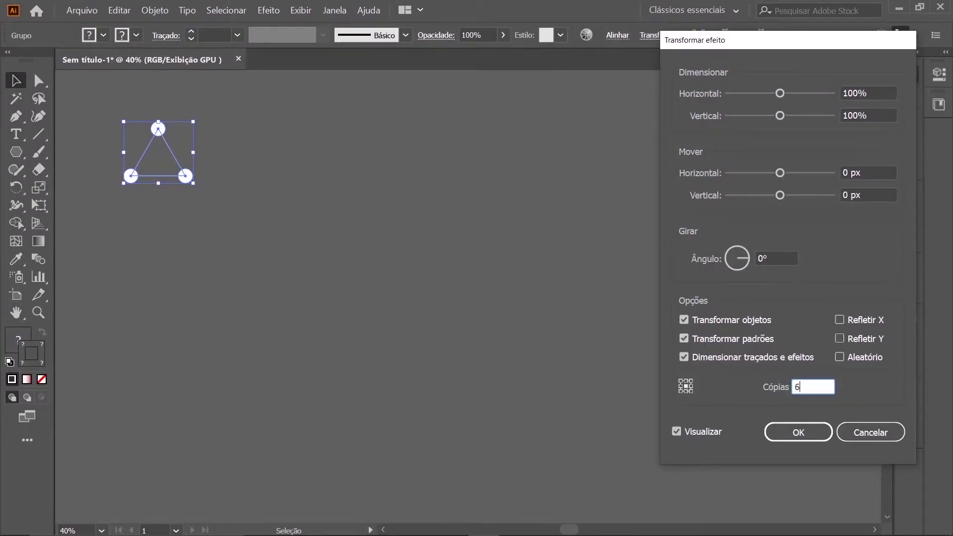
text(0)
click(840, 340)
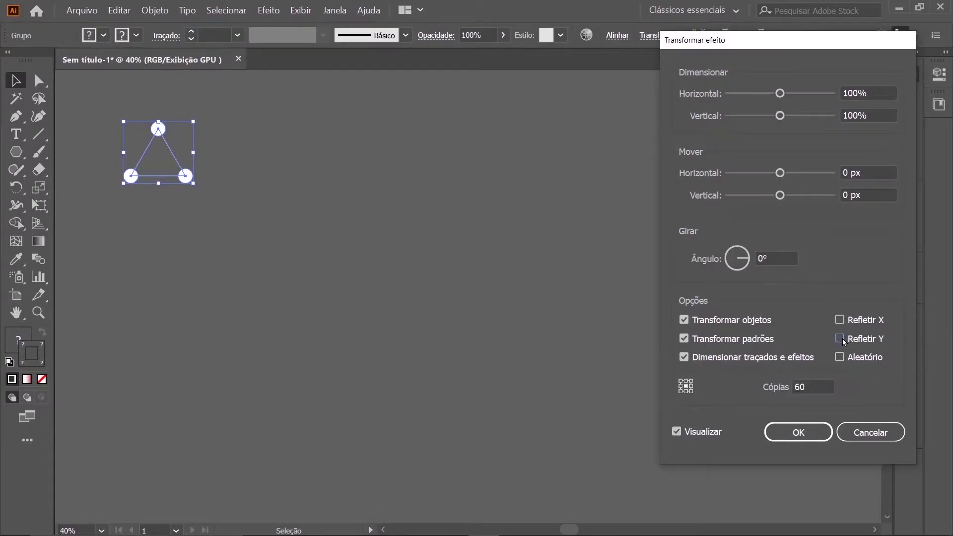
drag(781, 173, 819, 177)
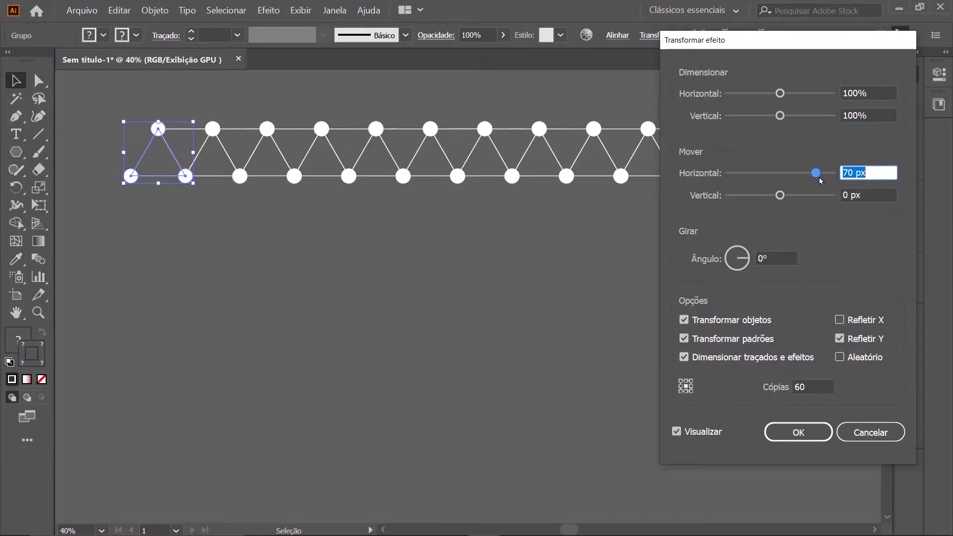
click(797, 432)
click(228, 228)
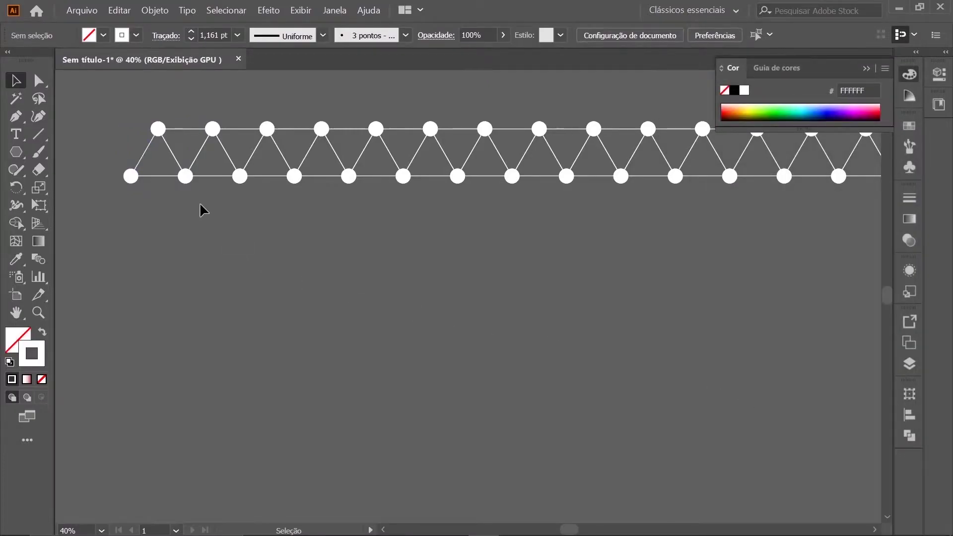
Expand the strip with Objeto > Expandir aparência, then select the whole strip.
click(156, 130)
click(154, 10)
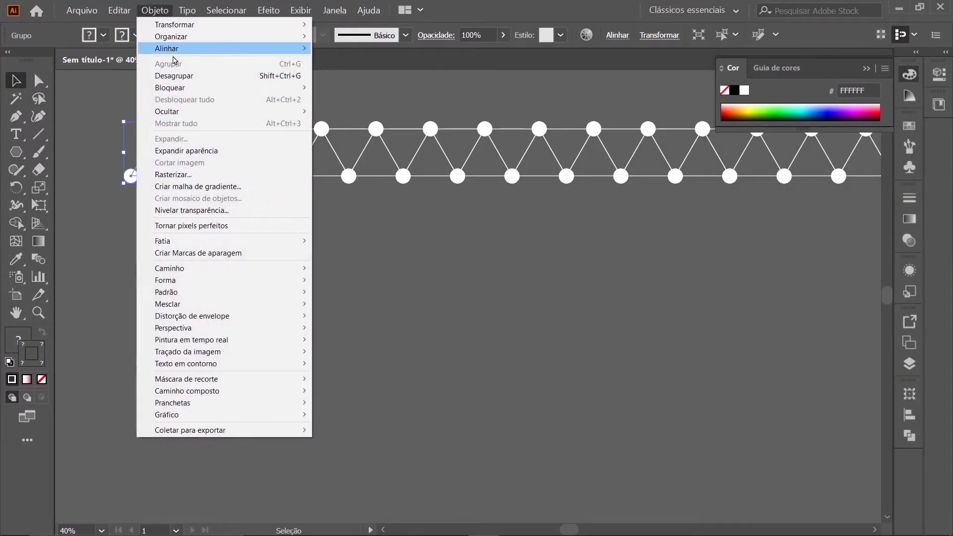
click(196, 151)
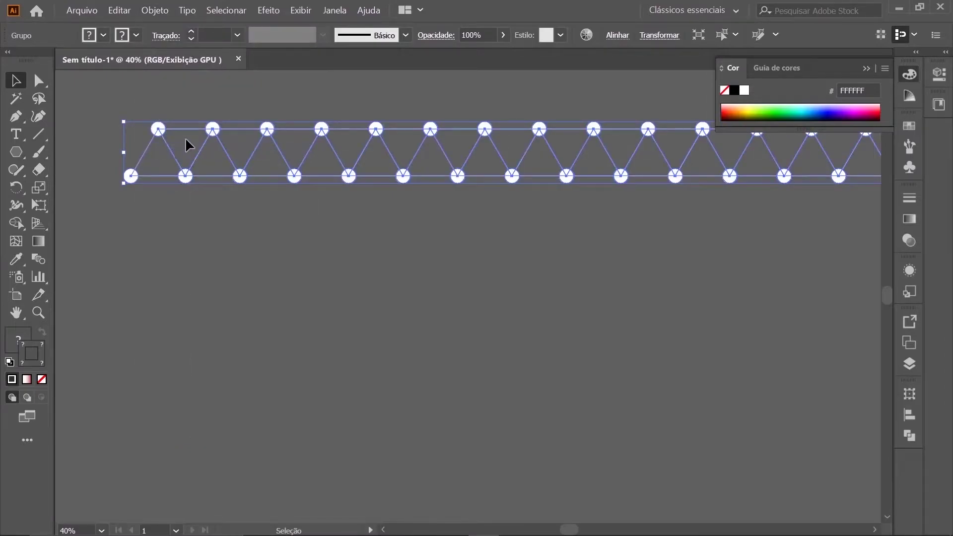
click(240, 117)
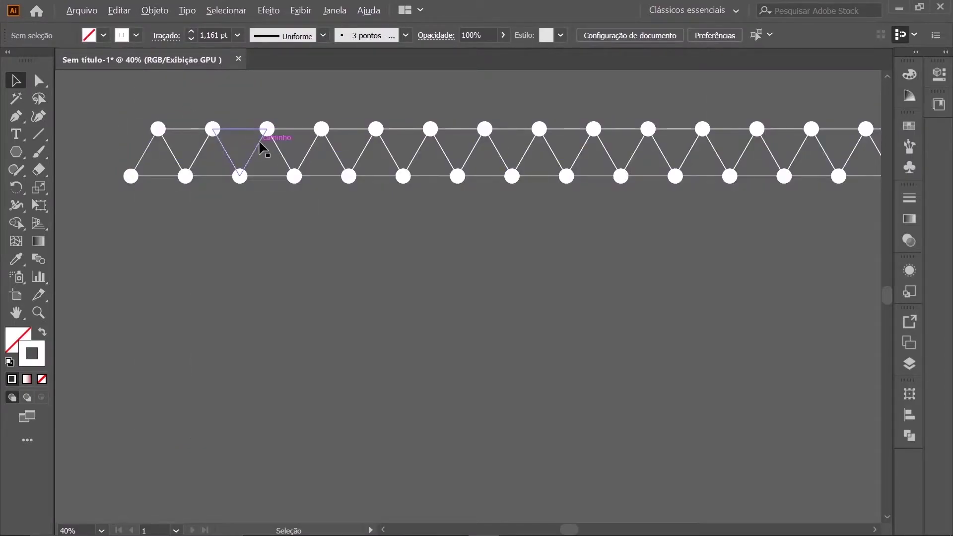
scroll(260, 145, down, 1)
scroll(388, 225, down, 2)
key(ctrl+a)
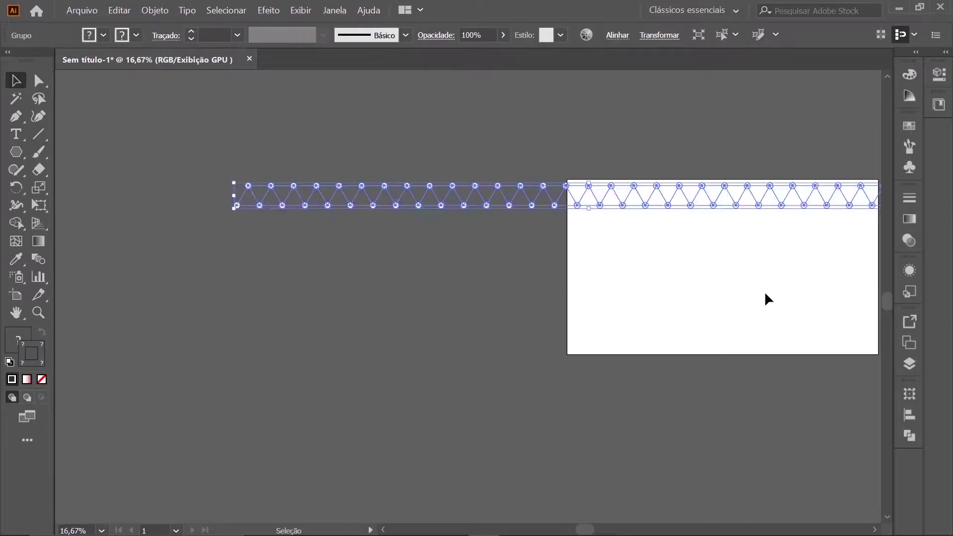
scroll(715, 294, down, 1)
Alt-drag strip copies snugly beneath each row to build a large triangular dot grid.
scroll(299, 243, up, 1)
click(260, 240)
mouse_move(260, 241)
mouse_down()
mouse_move(255, 268)
mouse_move(235, 195)
mouse_up()
scroll(256, 268, up, 5)
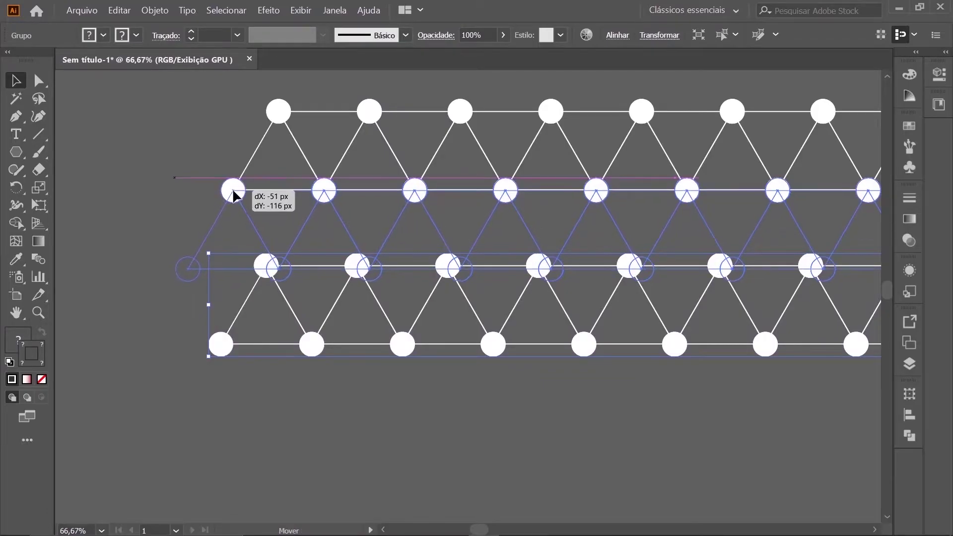
drag(232, 192, 232, 190)
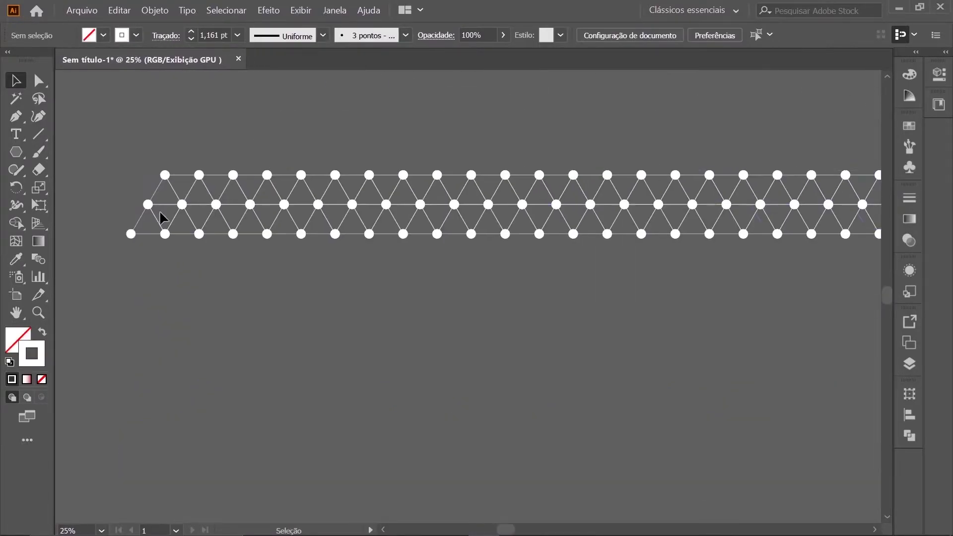
drag(321, 251, 160, 328)
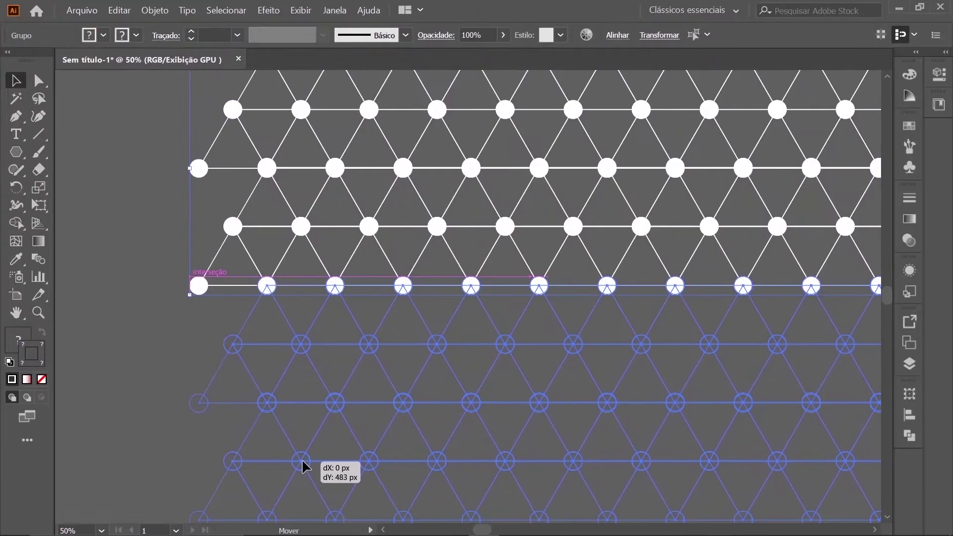
scroll(160, 327, down, 3)
drag(227, 379, 222, 433)
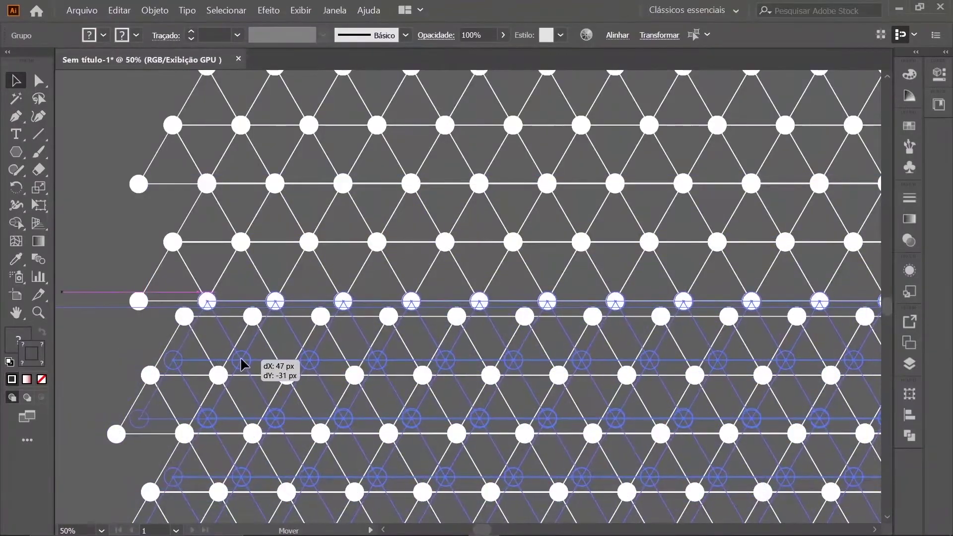
scroll(223, 435, up, 6)
scroll(267, 436, up, 2)
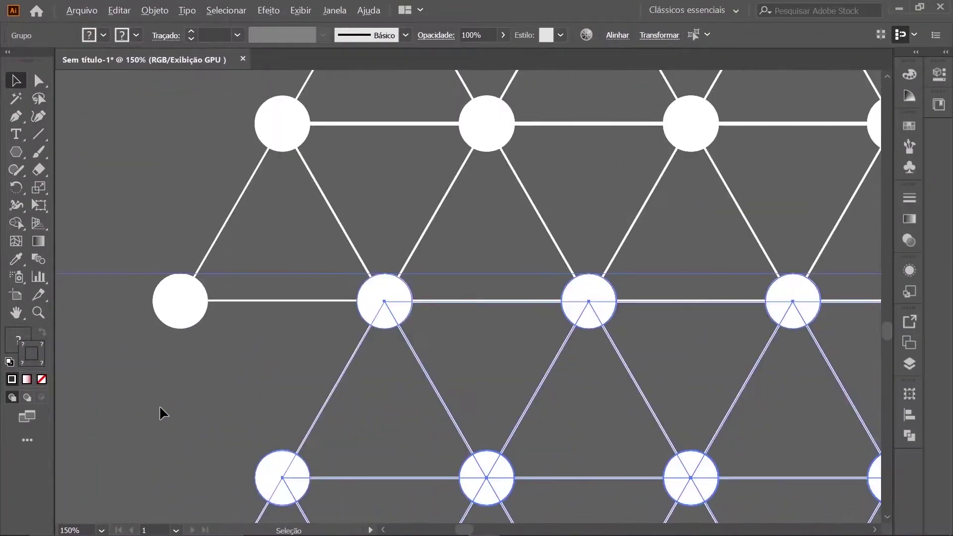
click(251, 400)
scroll(252, 400, down, 3)
Select the entire dot grid and expand it with Objeto > Expandir.
scroll(252, 401, down, 3)
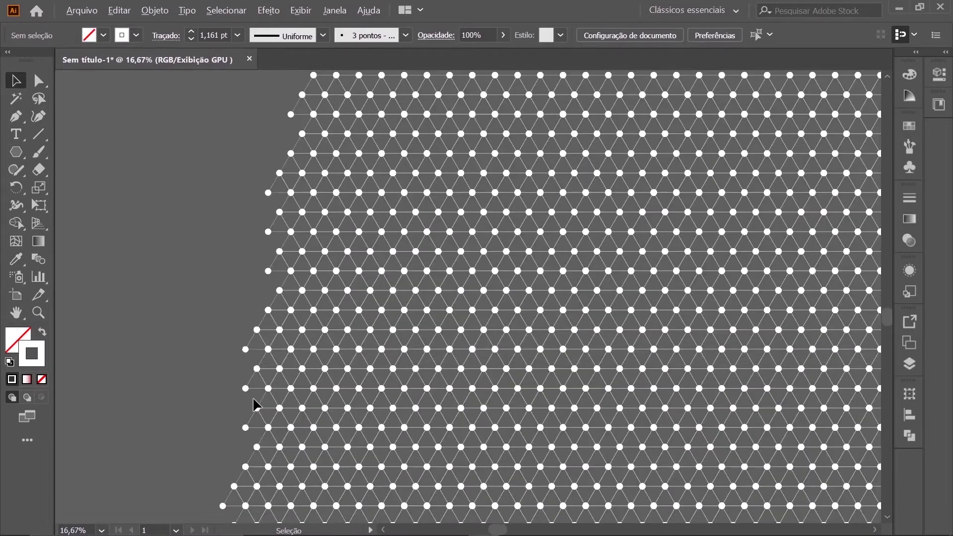
scroll(252, 400, down, 2)
scroll(253, 403, down, 1)
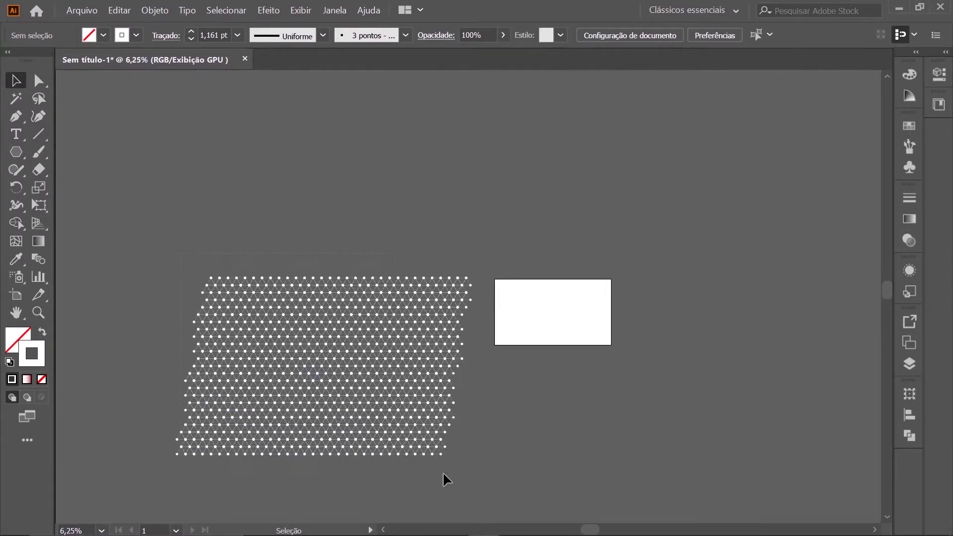
drag(471, 474, 477, 475)
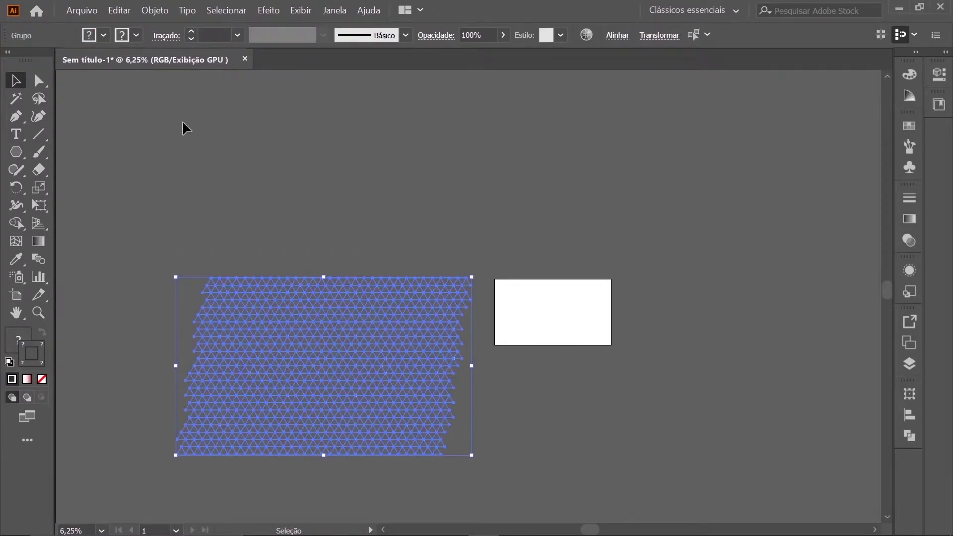
click(160, 12)
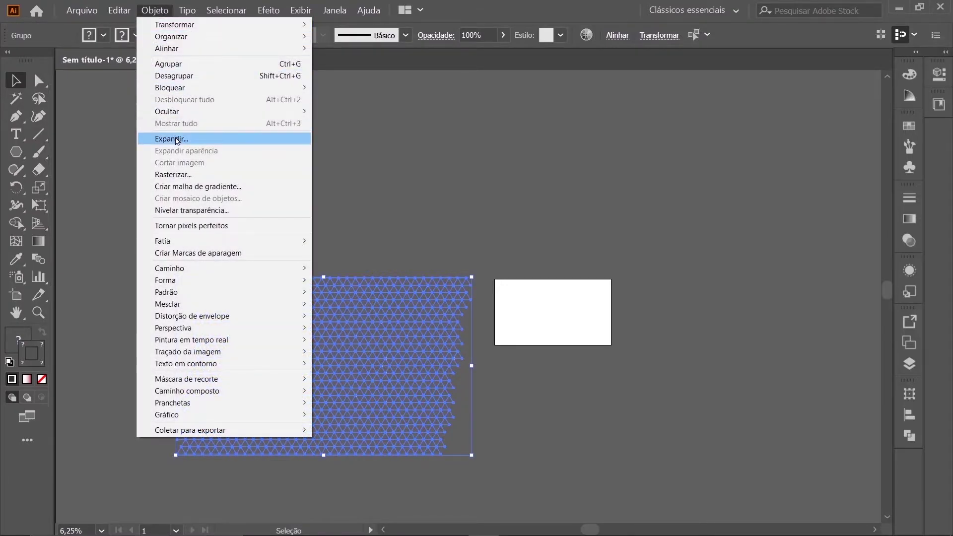
click(177, 141)
click(456, 345)
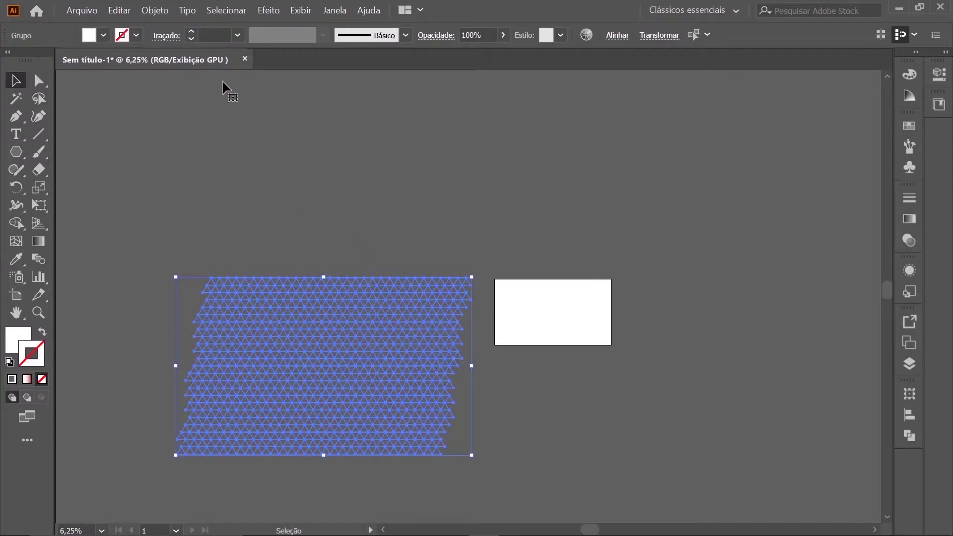
click(160, 12)
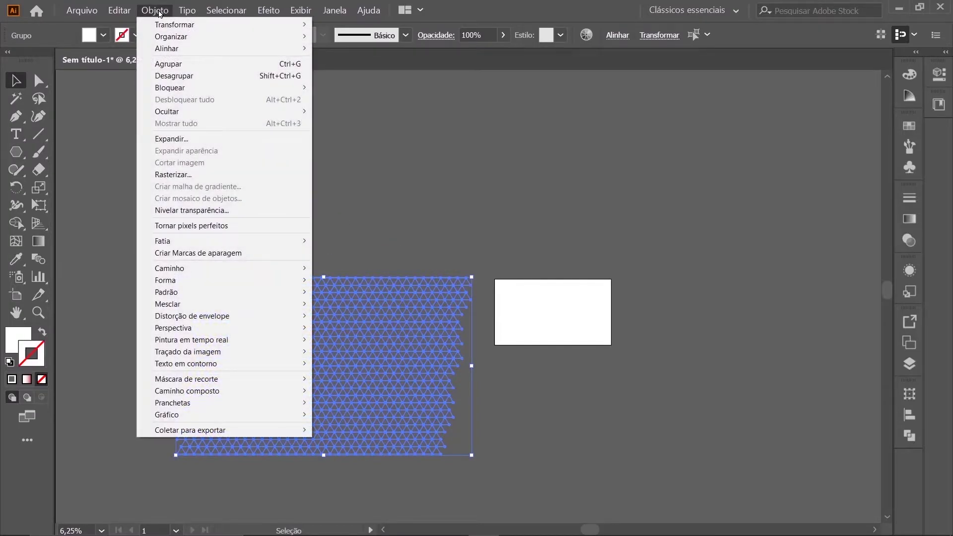
click(189, 139)
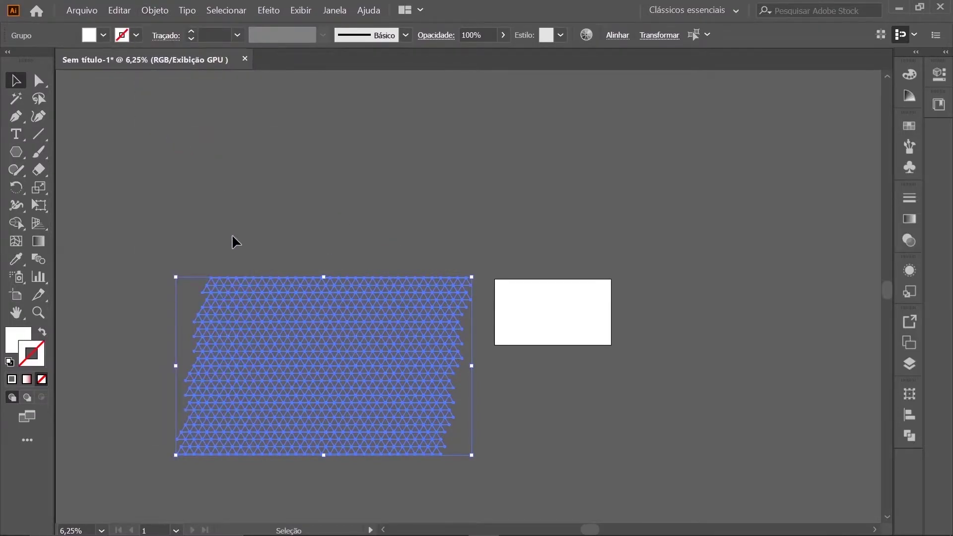
Save the dot grid as a new symbol named 'Like' in the Symbols panel.
click(910, 170)
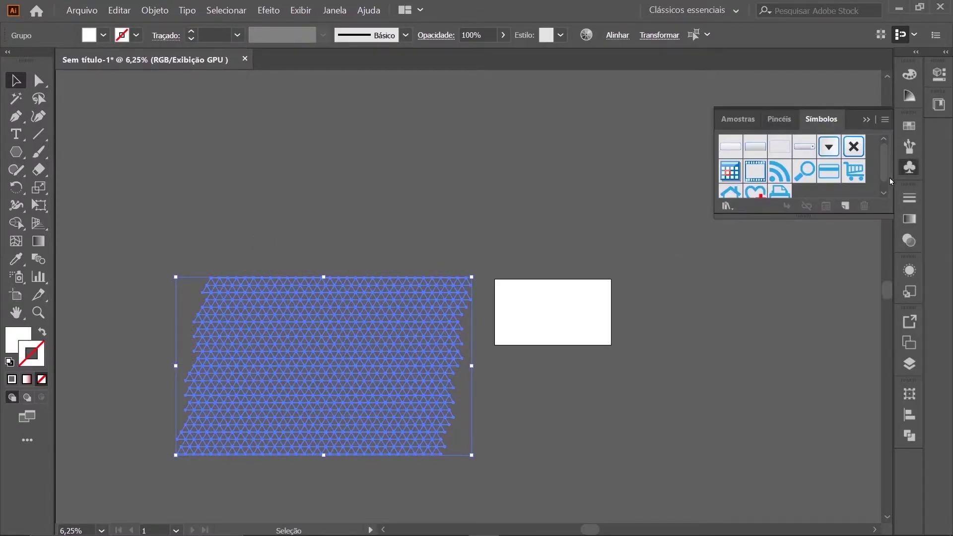
click(846, 206)
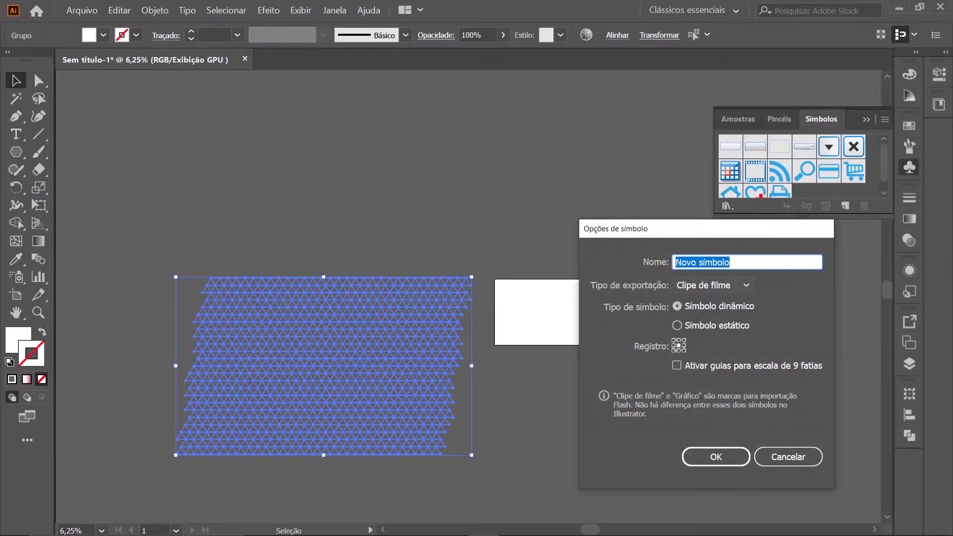
text(Like)
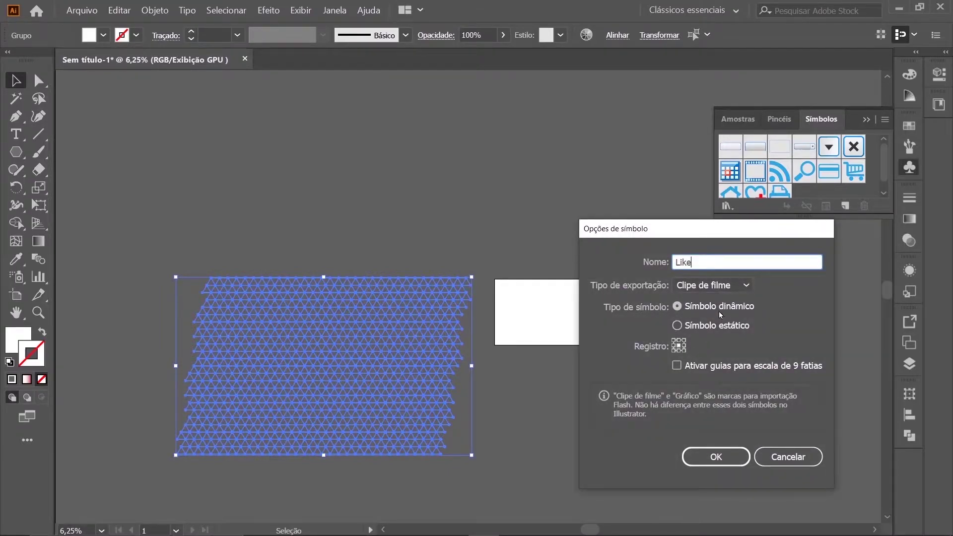
click(715, 456)
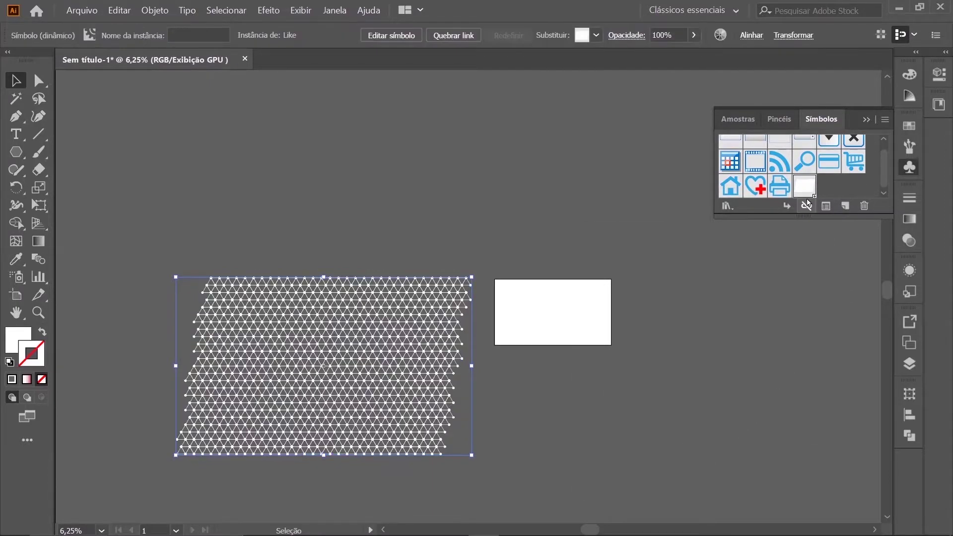
click(866, 120)
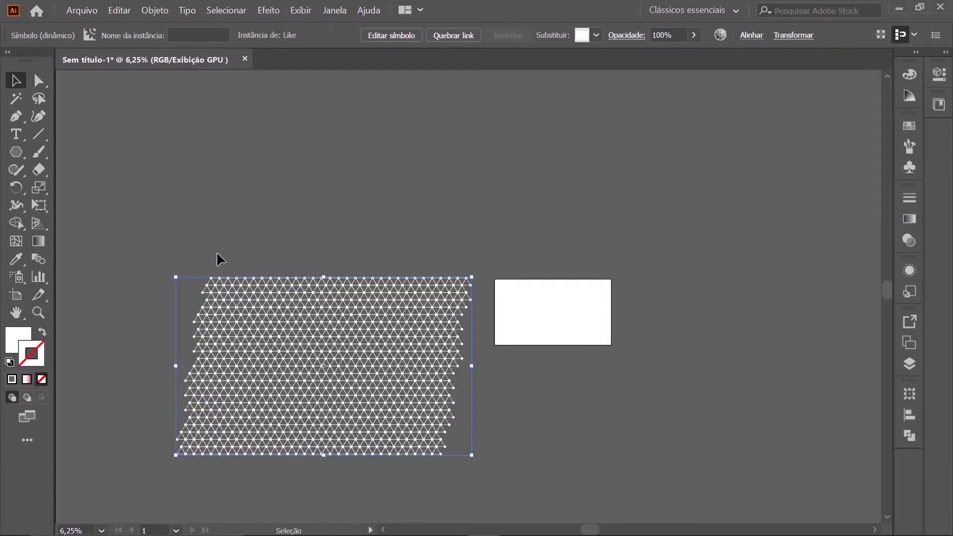
Delete the pattern instance from the canvas and zoom in on the artboard.
key(Delete)
scroll(553, 312, up, 1)
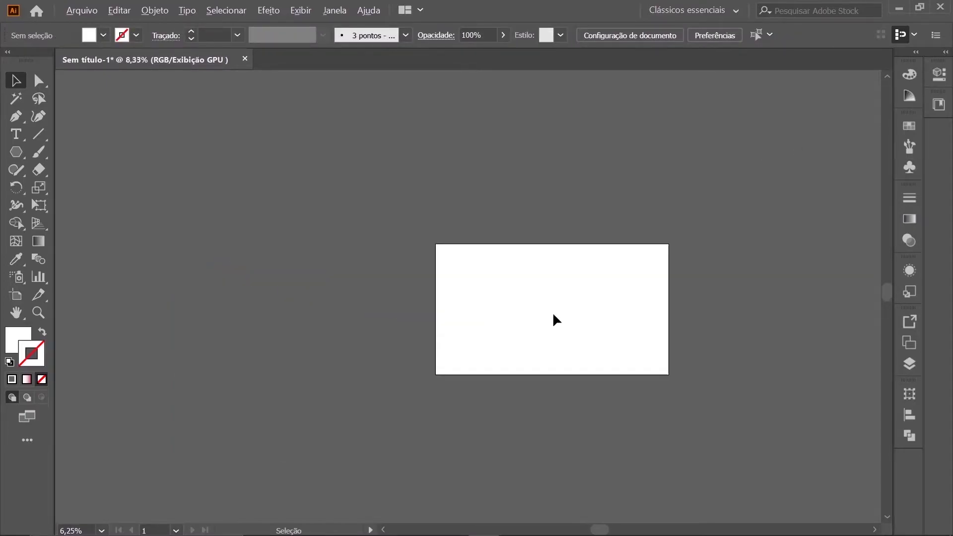
scroll(556, 310, up, 1)
scroll(570, 317, up, 1)
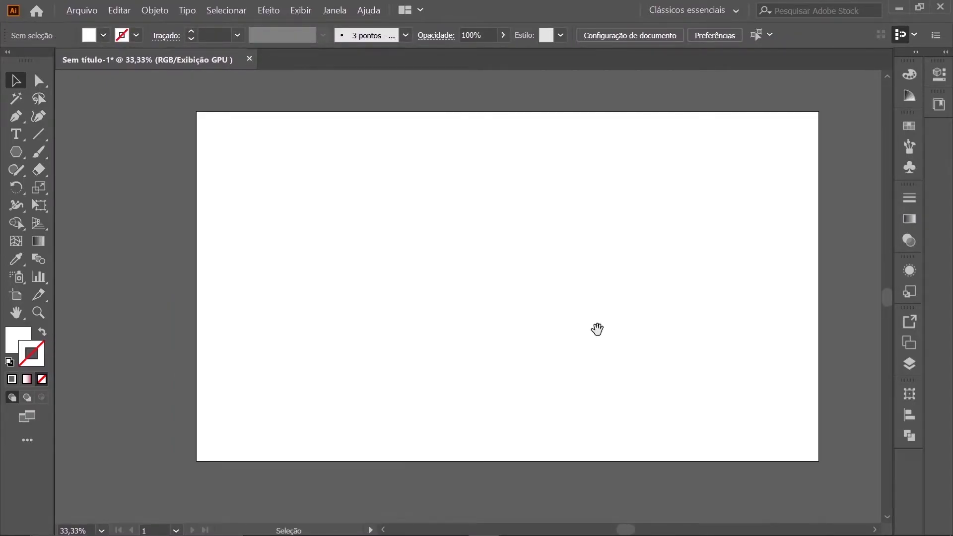
drag(600, 328, 573, 326)
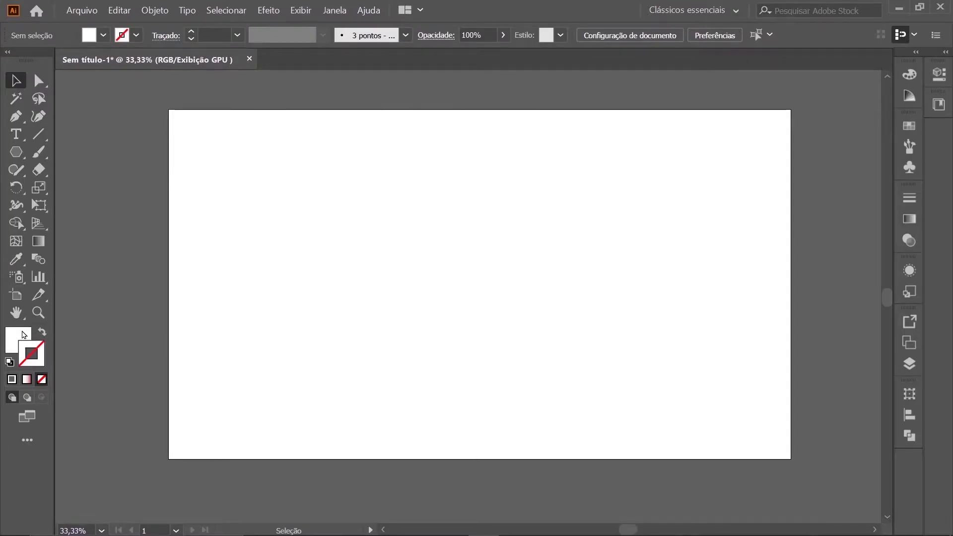
Draw a large circle on the artboard with the Ellipse tool.
click(17, 152)
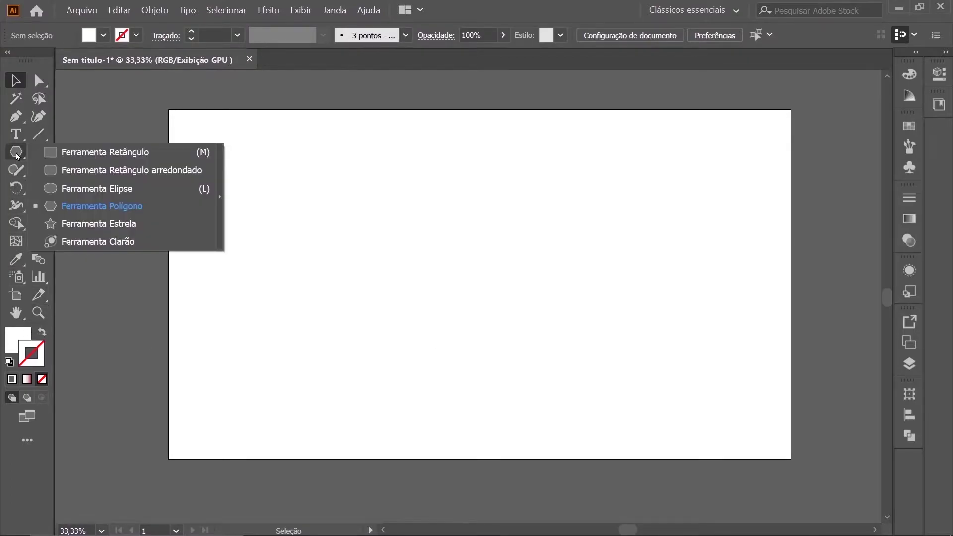
click(100, 194)
drag(381, 182, 647, 448)
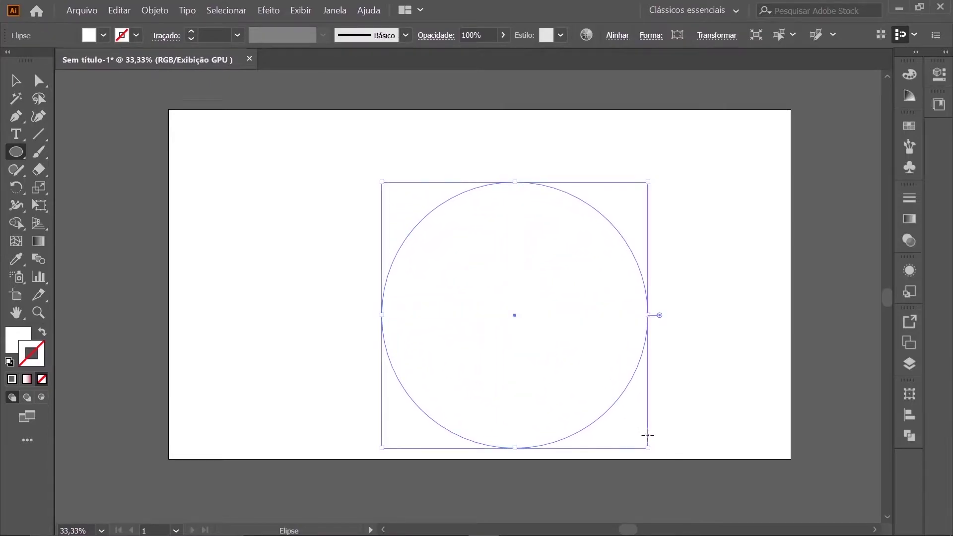
Fill the circle with cyan 18C5ED and nudge it slightly upward.
double_click(11, 344)
drag(679, 252, 681, 197)
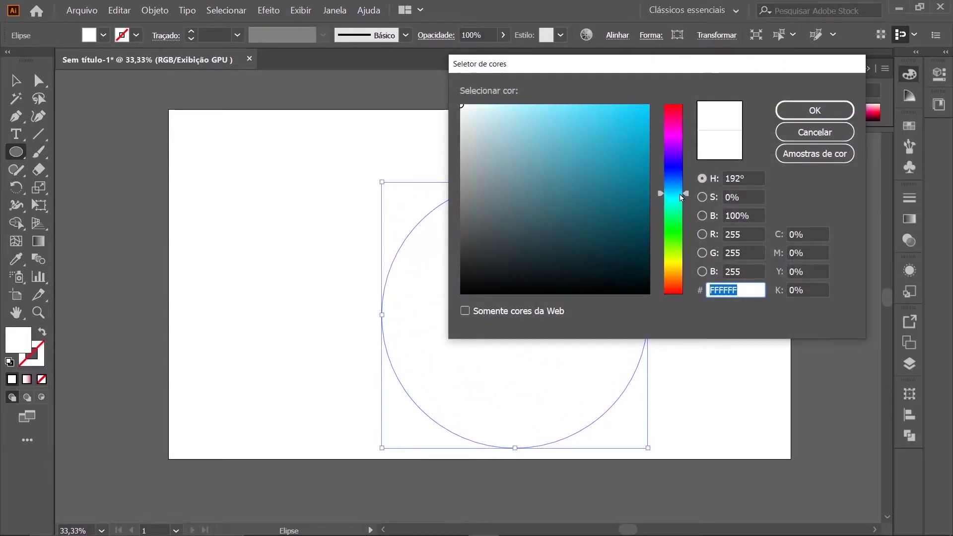
drag(632, 127, 630, 117)
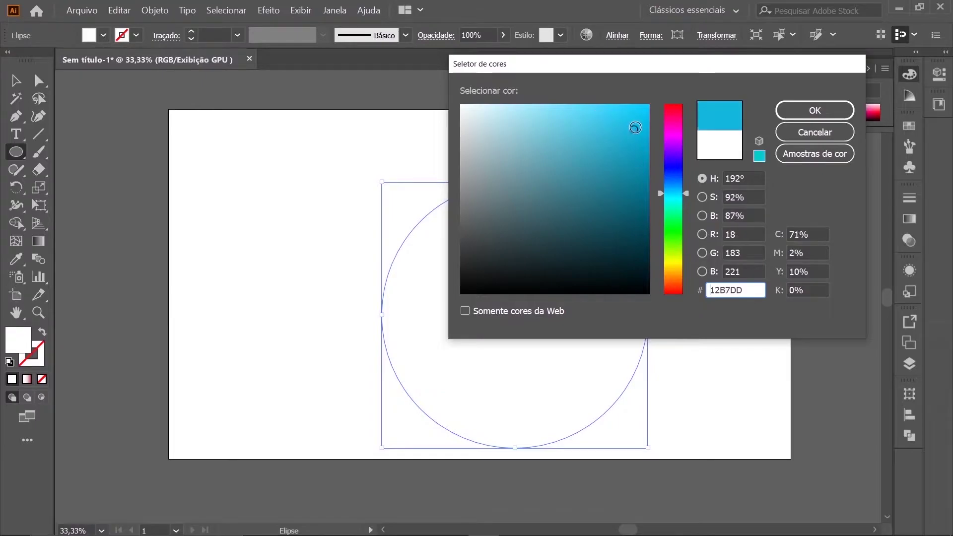
click(849, 110)
click(866, 69)
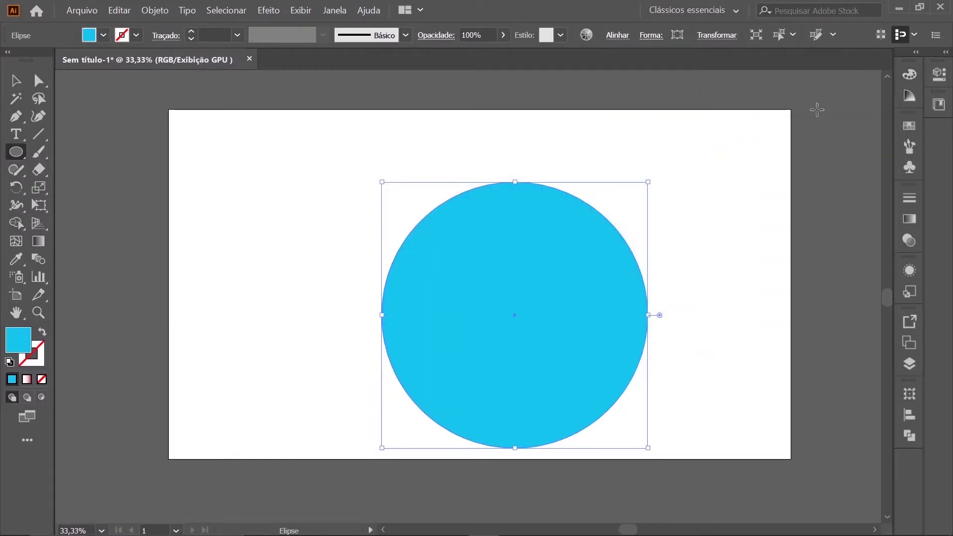
key(v)
click(765, 189)
drag(561, 264, 526, 232)
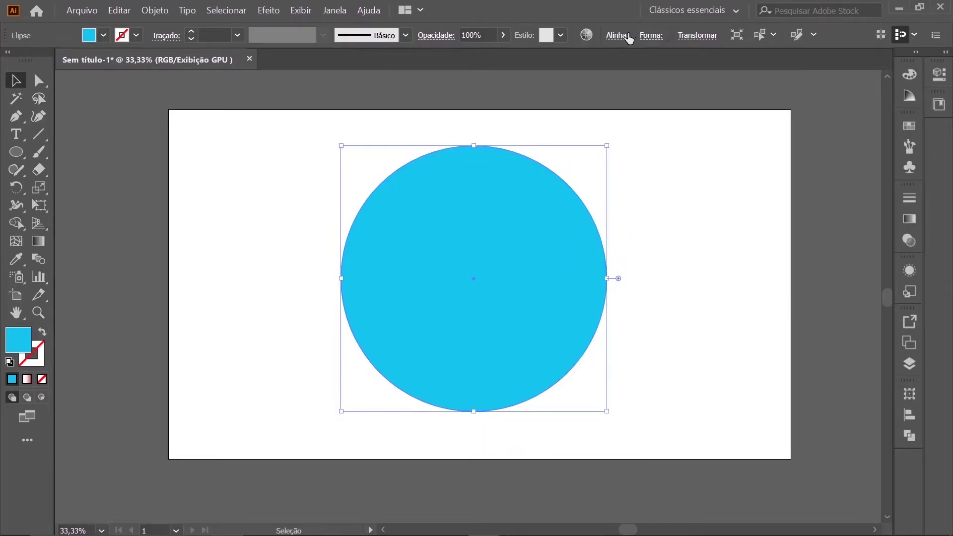
Centre the cyan circle horizontally and vertically on the artboard.
click(626, 36)
click(604, 166)
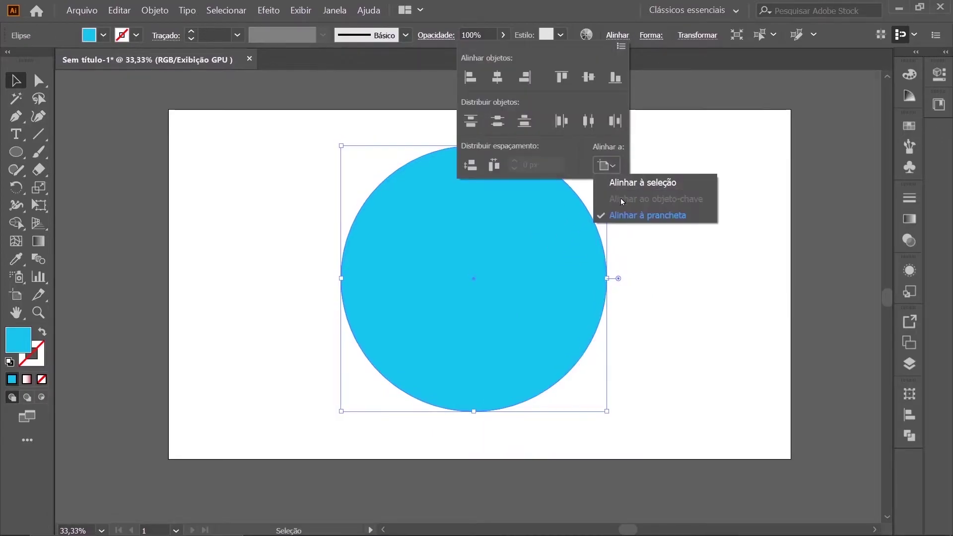
click(605, 168)
click(497, 78)
click(589, 77)
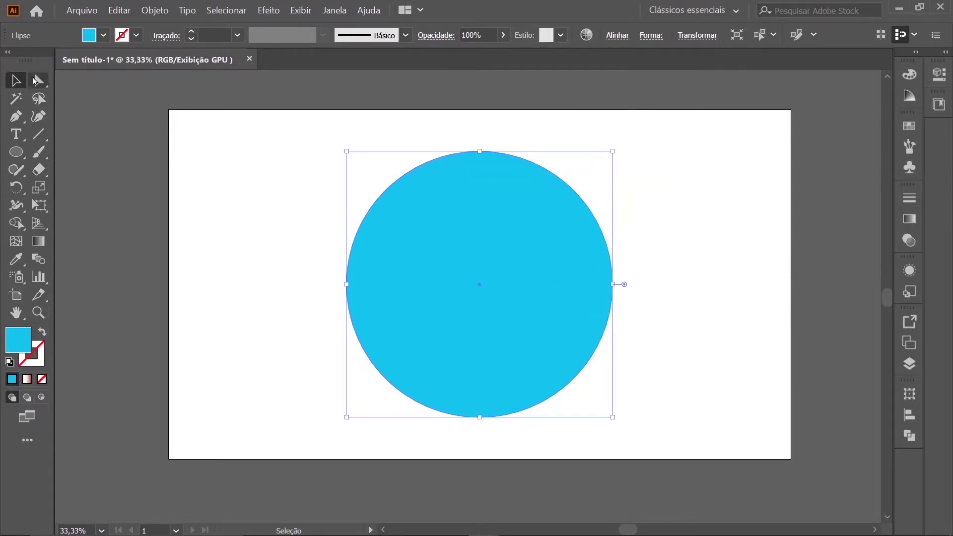
Delete the circle's right anchor point to leave a left semicircle, then reselect it.
click(34, 81)
click(613, 285)
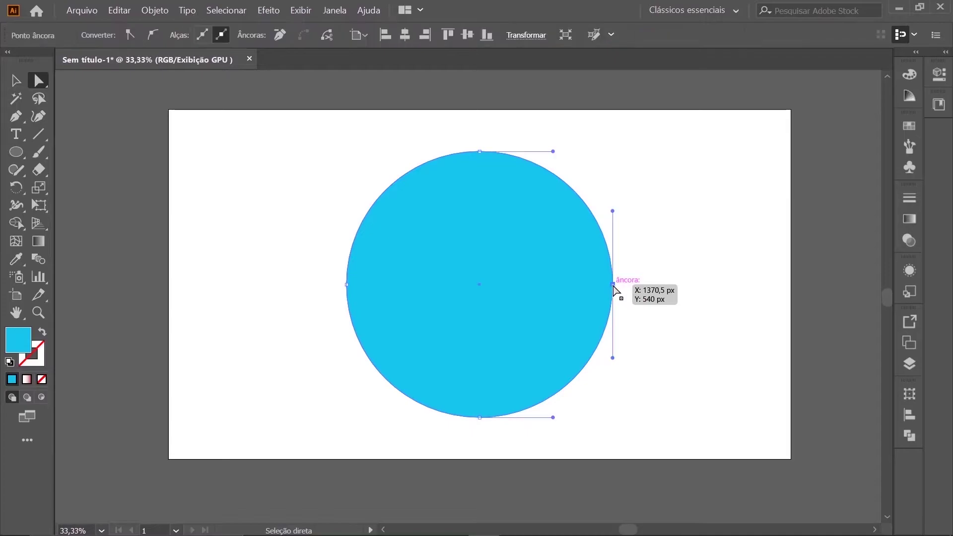
key(Delete)
click(16, 80)
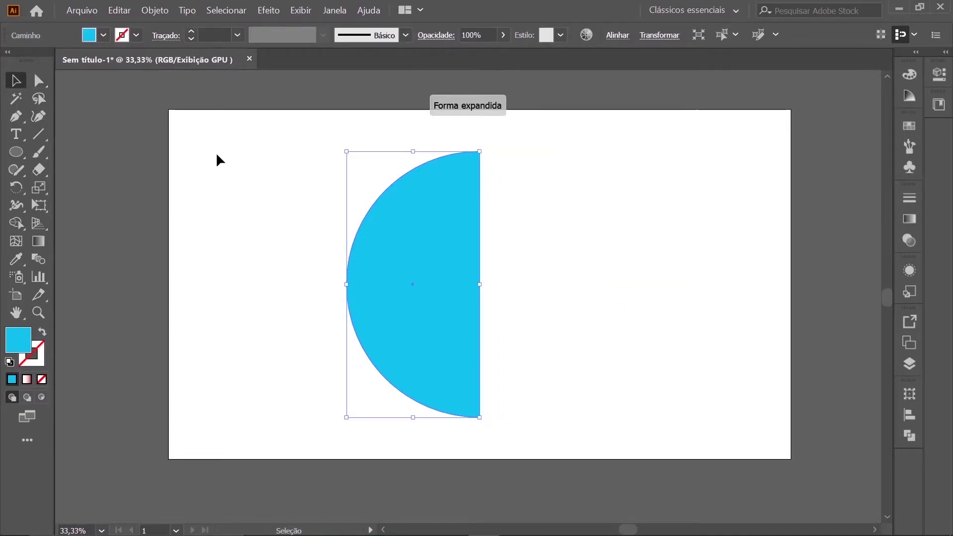
click(219, 159)
click(411, 244)
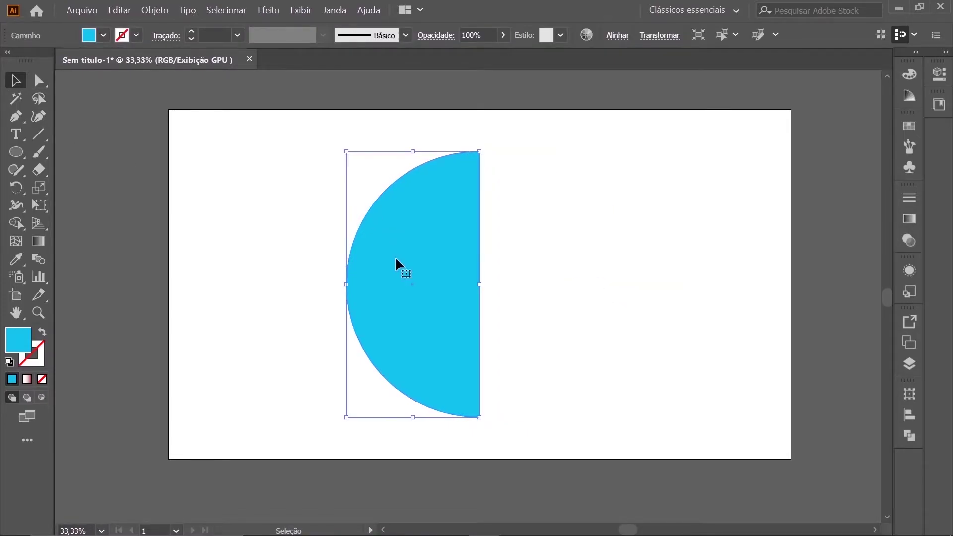
Apply a 3D Revolve to the semicircle with preview, Right Edge offset and Diffuse Shading.
click(281, 11)
mouse_move(365, 84)
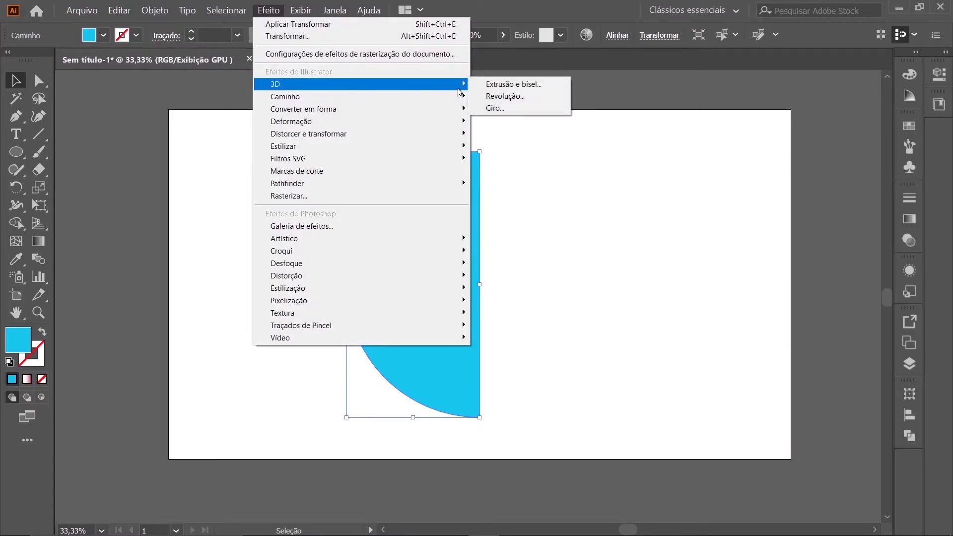
click(511, 96)
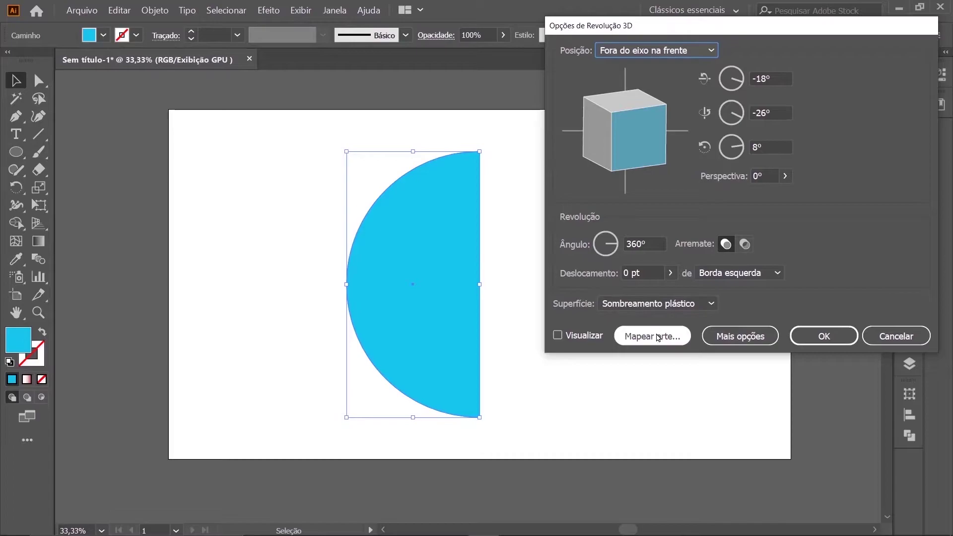
click(558, 335)
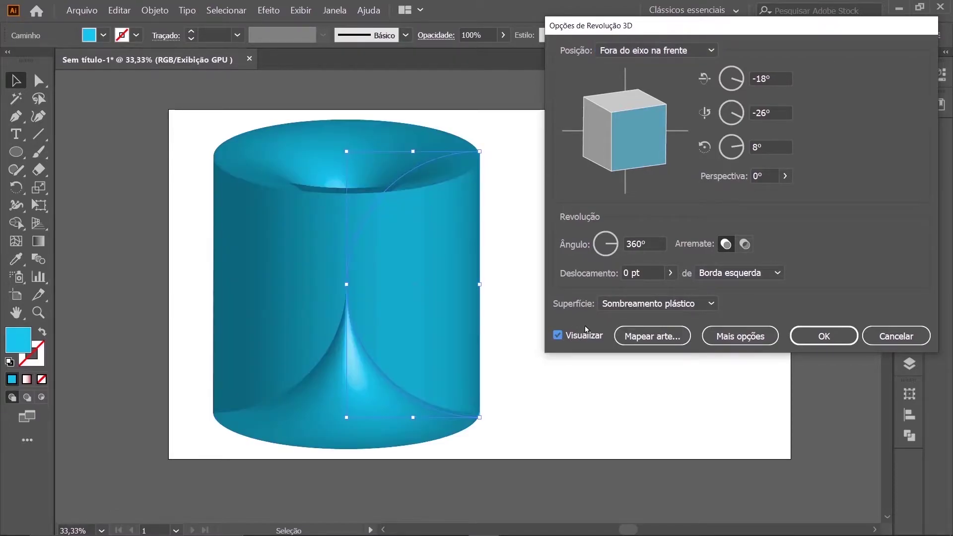
click(739, 273)
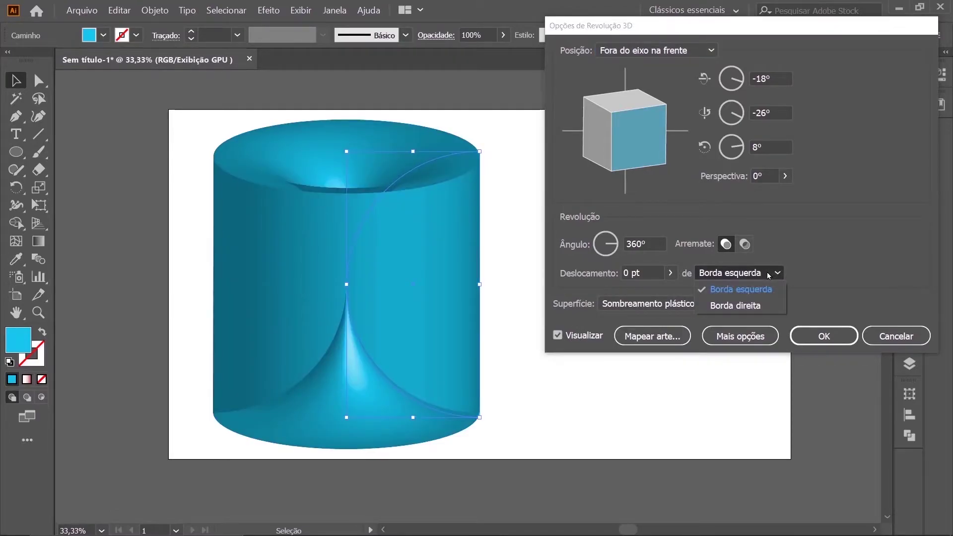
click(739, 306)
click(660, 306)
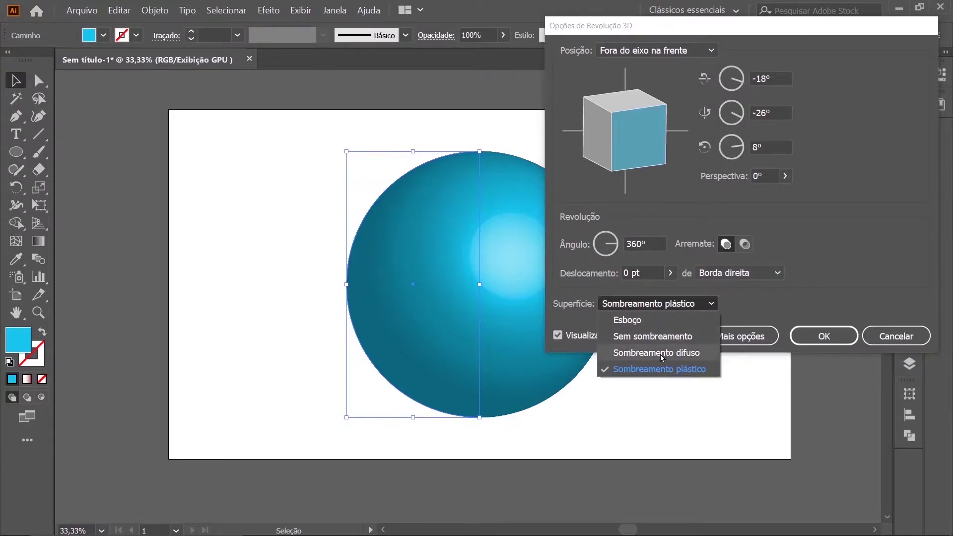
click(660, 352)
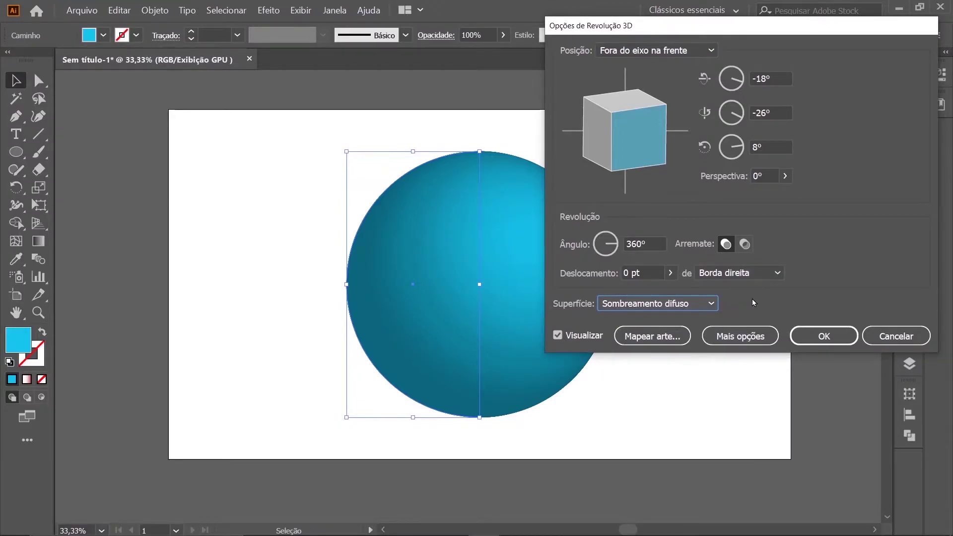
click(663, 336)
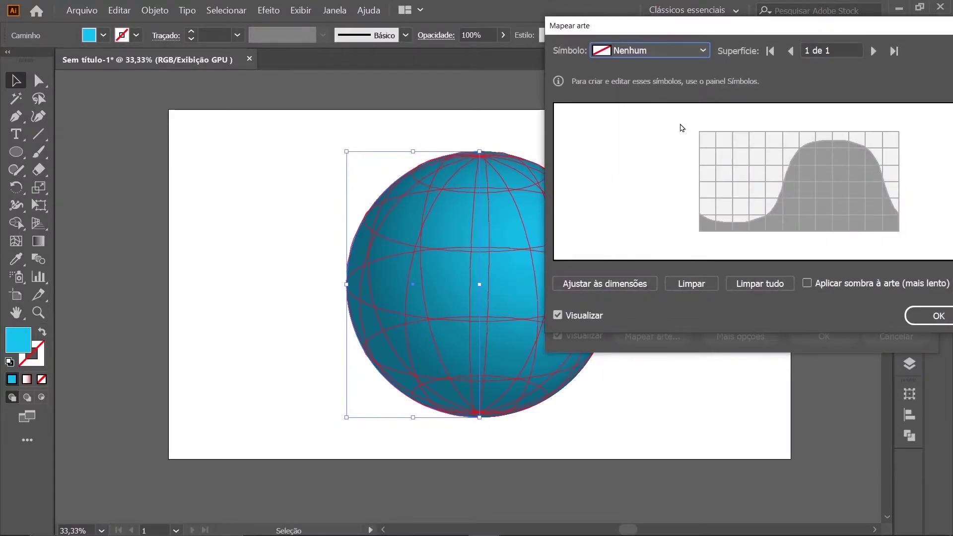
Map the Like symbol onto the sphere, scale and position it, and enable Shade Artwork.
click(674, 52)
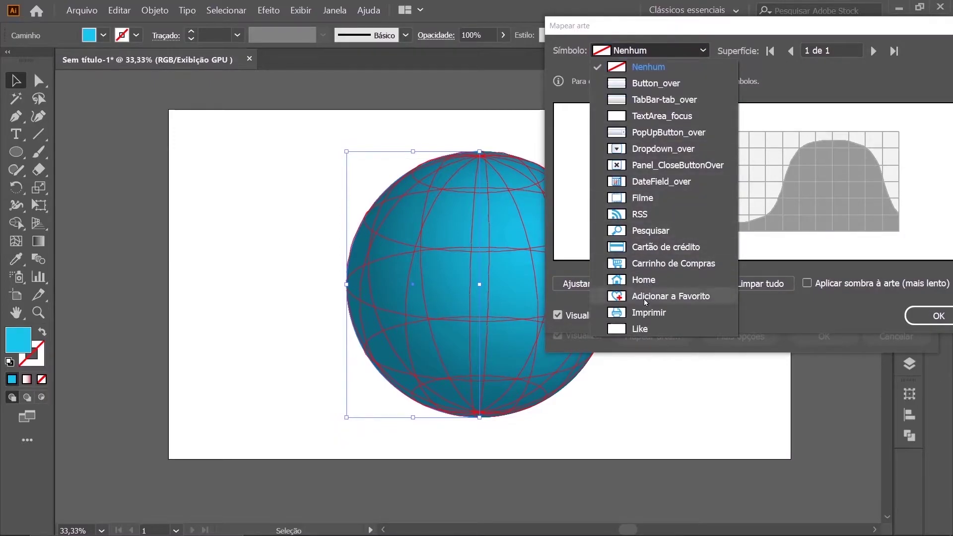
click(640, 329)
click(621, 286)
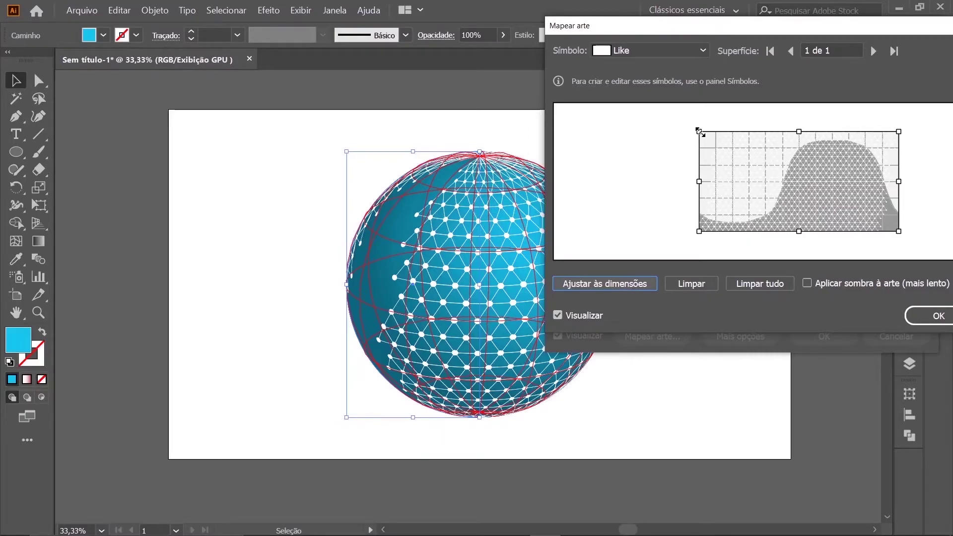
drag(699, 131, 676, 120)
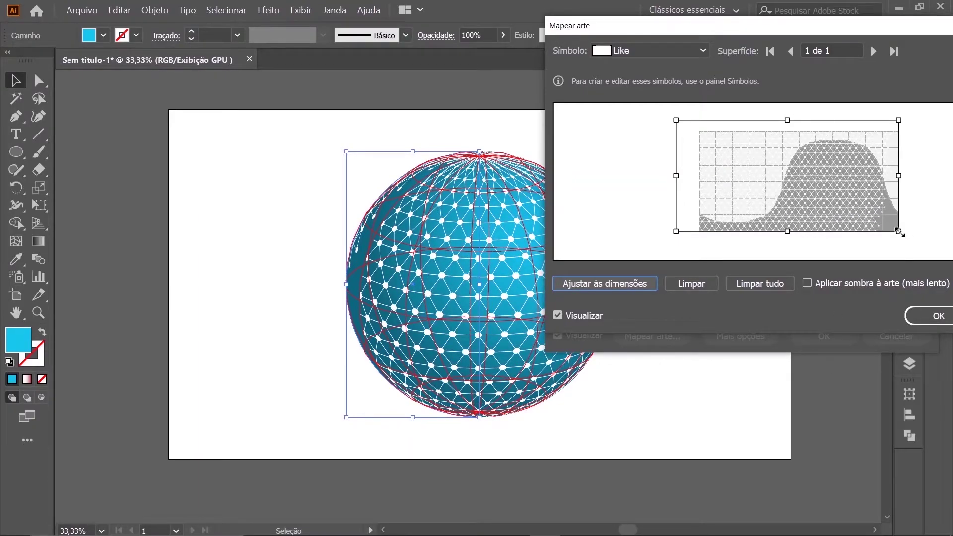
drag(898, 231, 923, 244)
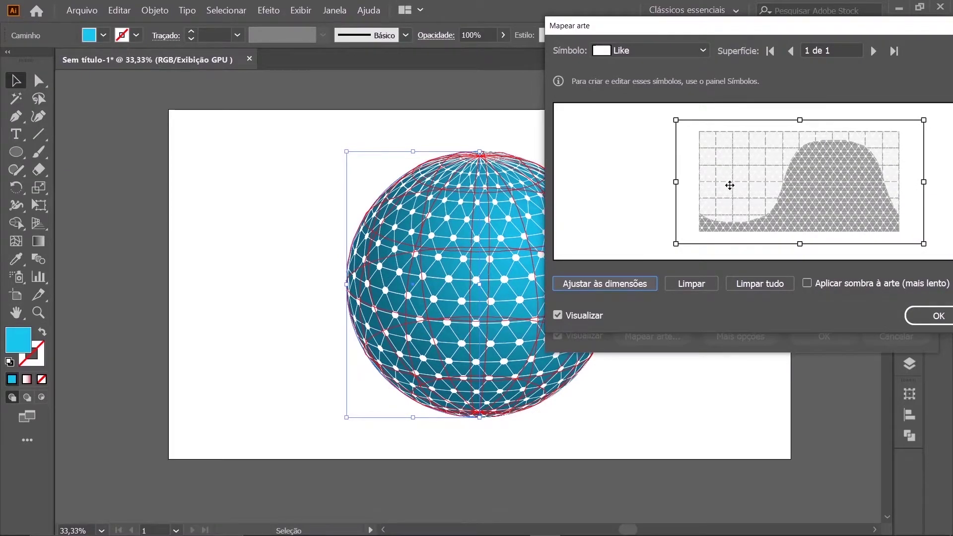
drag(730, 185, 728, 184)
click(808, 283)
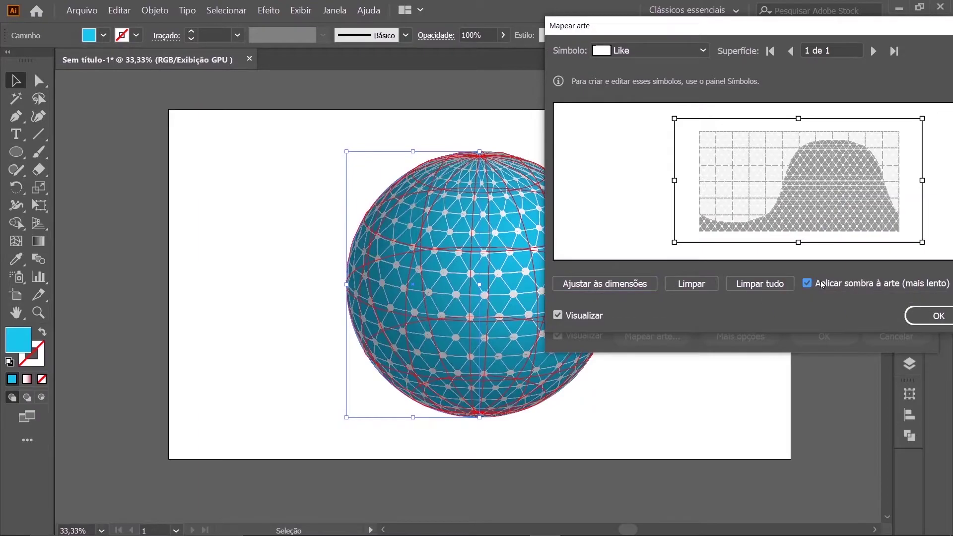
click(925, 317)
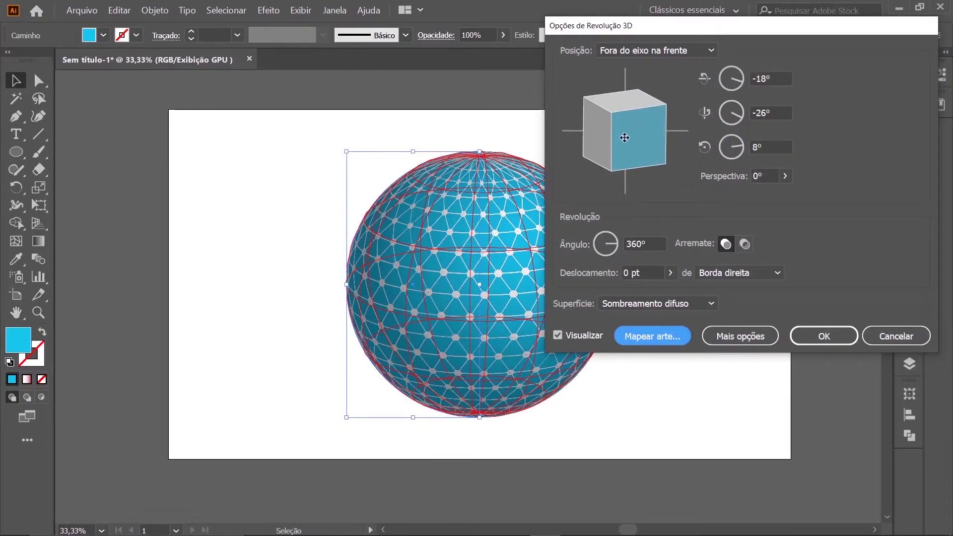
Rotate the revolved sphere to 12°, -32°, -20° and apply the 3D Revolve.
drag(625, 138, 629, 117)
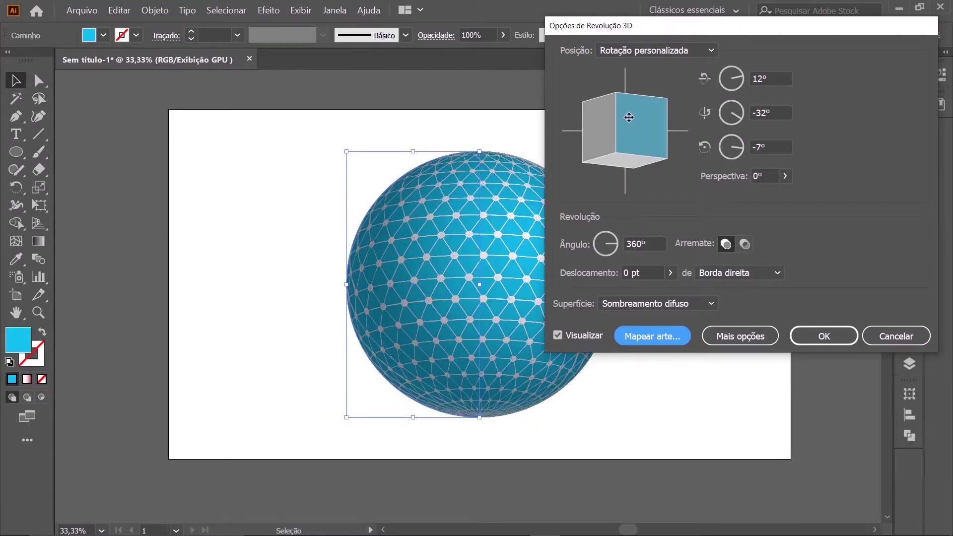
drag(659, 86, 679, 98)
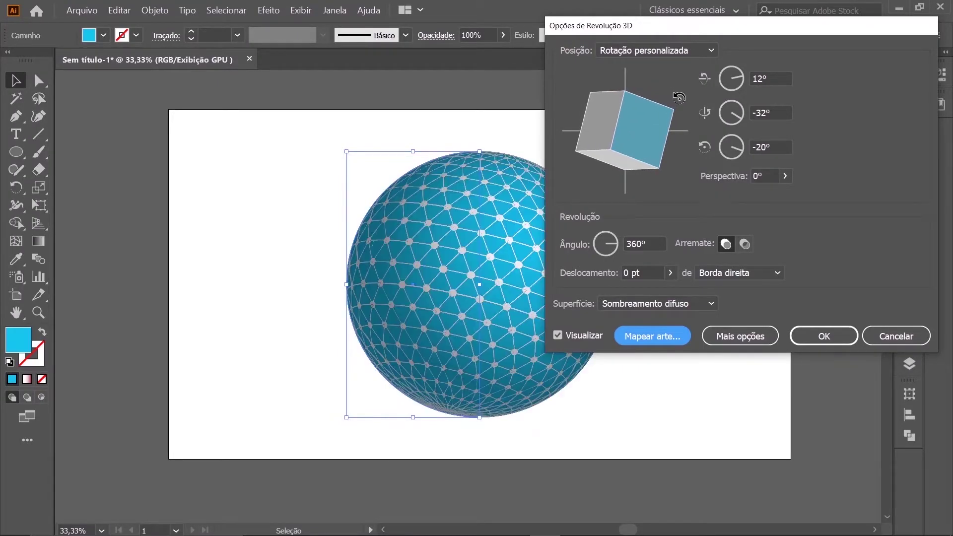
click(812, 329)
Select the whole sphere and expand its 3D appearance into plain artwork.
click(734, 290)
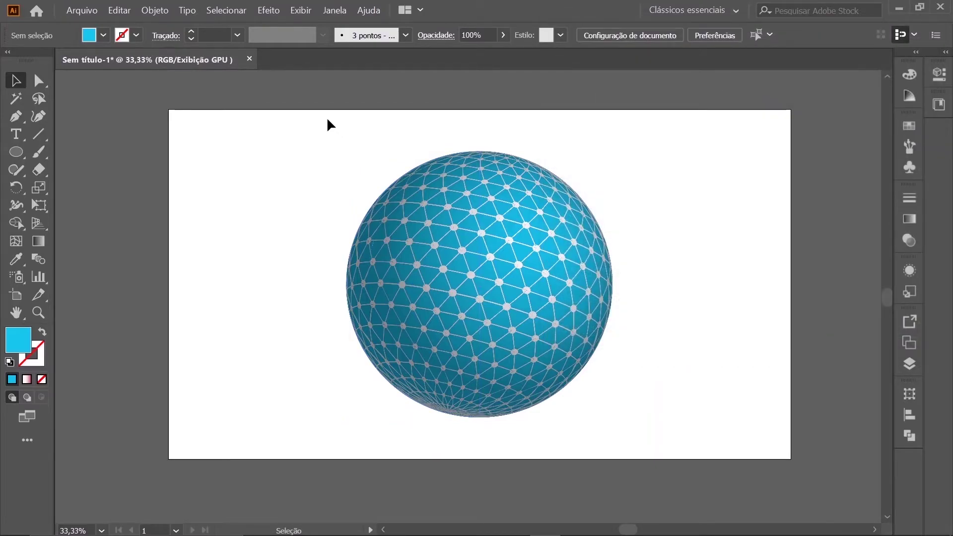
drag(312, 110, 646, 440)
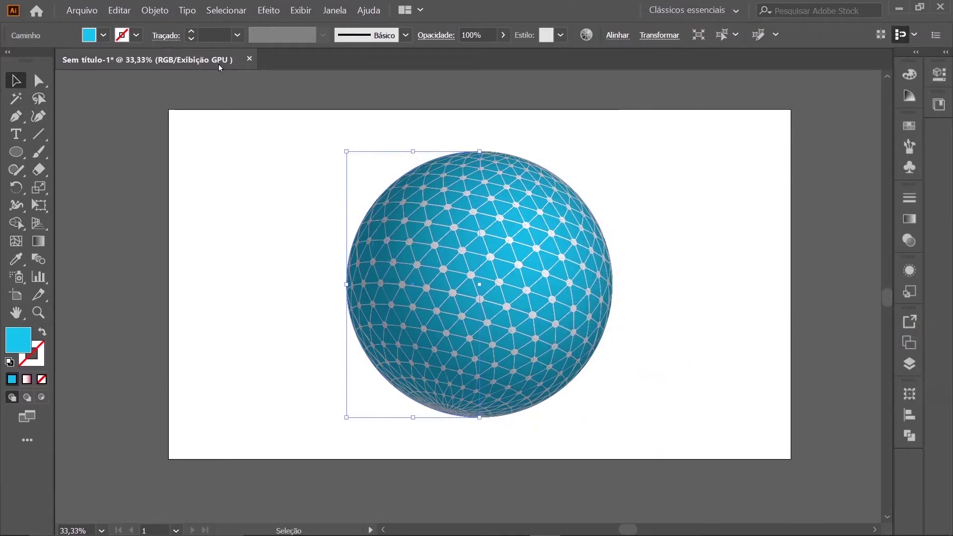
click(155, 10)
click(215, 151)
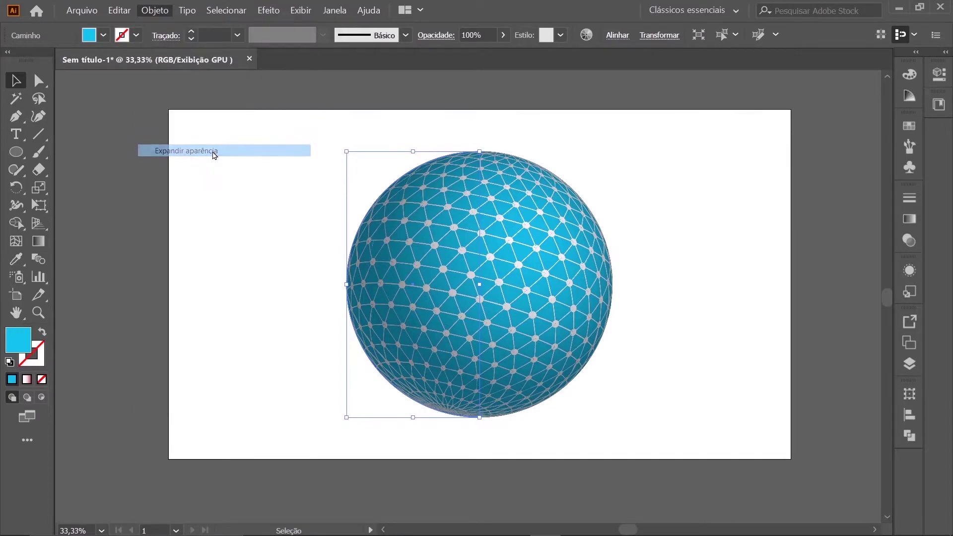
click(151, 165)
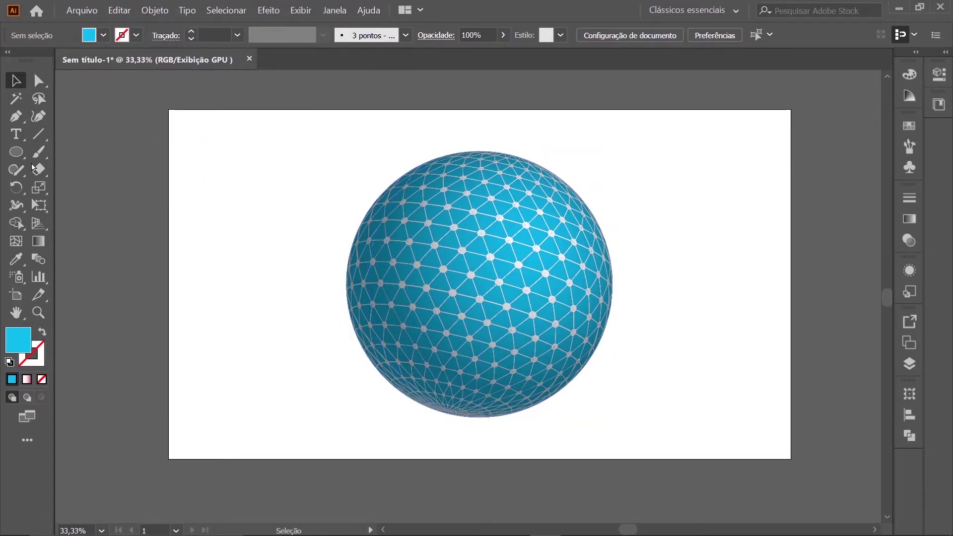
click(16, 152)
Draw a full-artboard rectangle filled D8D8D8 grey and send it behind the sphere.
click(105, 151)
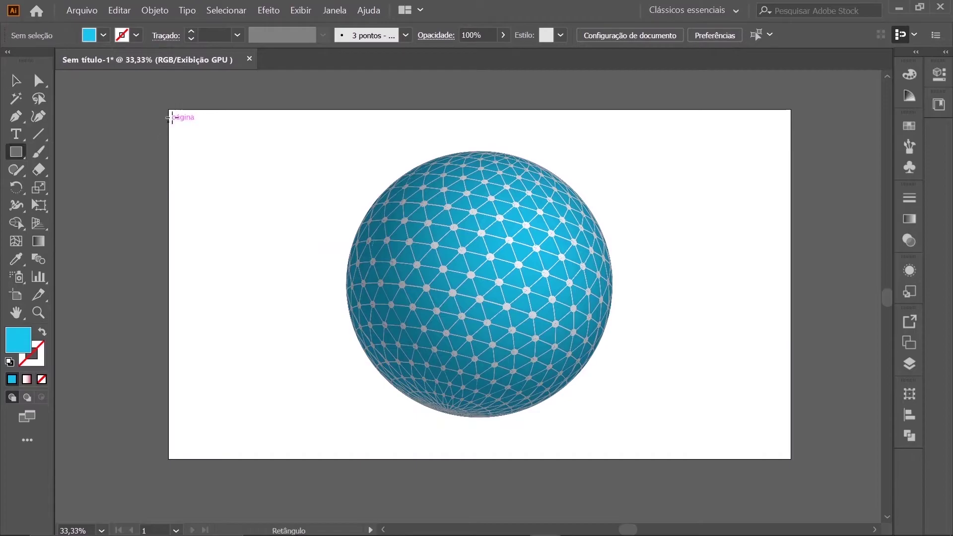
mouse_move(169, 110)
mouse_down()
mouse_move(699, 346)
mouse_move(790, 458)
mouse_up()
double_click(17, 346)
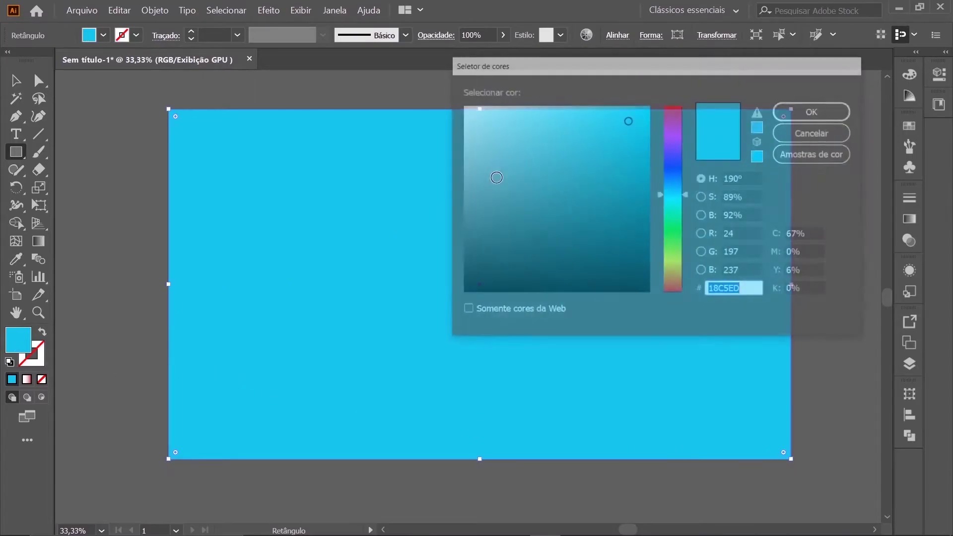
click(462, 133)
click(784, 110)
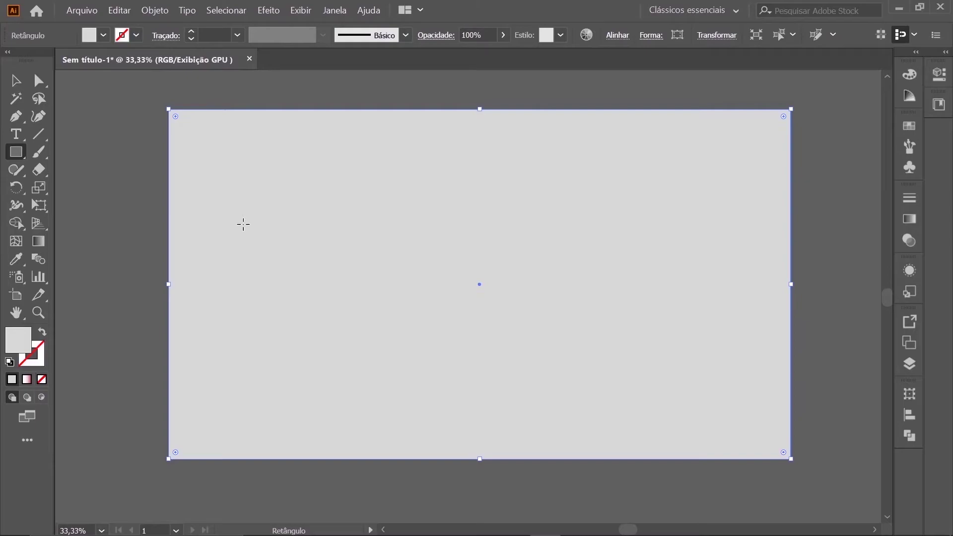
right_click(225, 131)
mouse_move(260, 312)
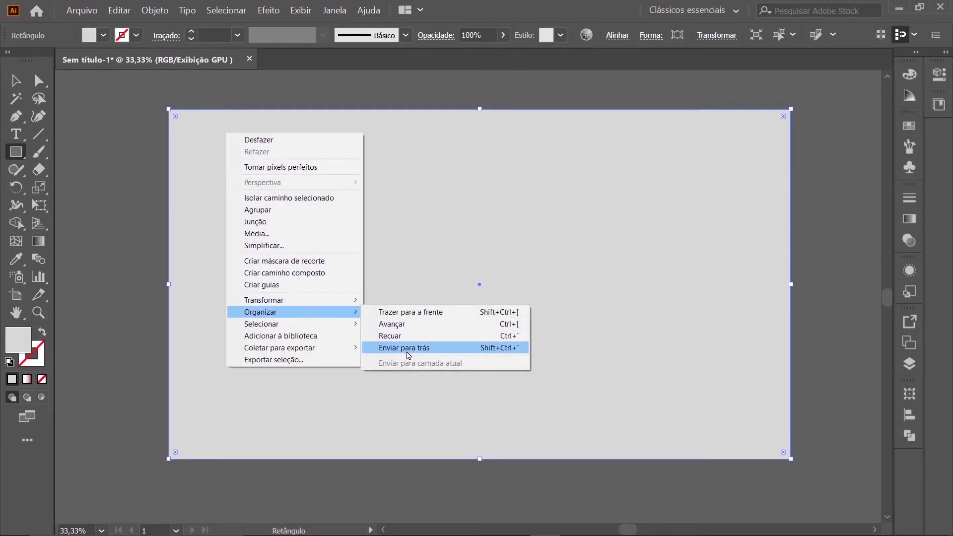
click(404, 348)
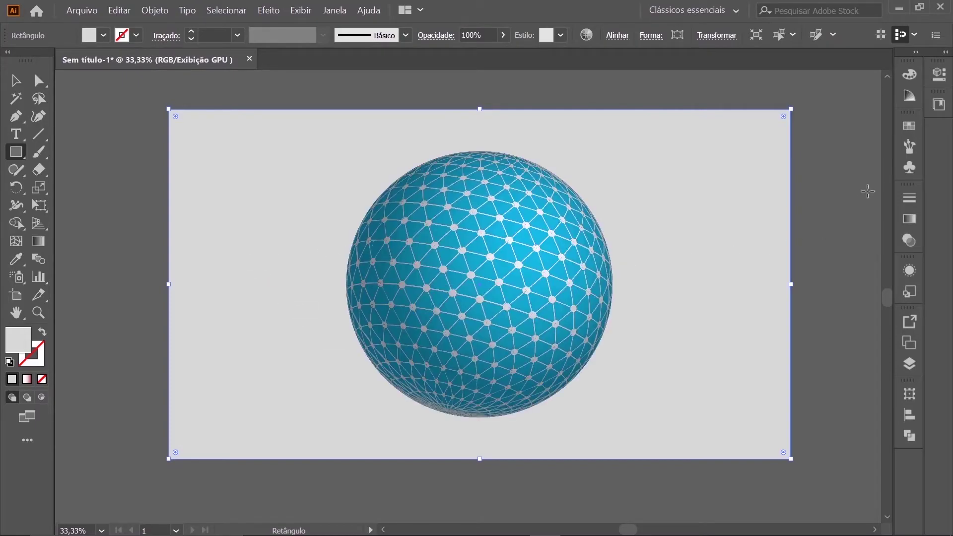
Give the background rectangle a linear gradient with grey stops at both ends.
click(910, 220)
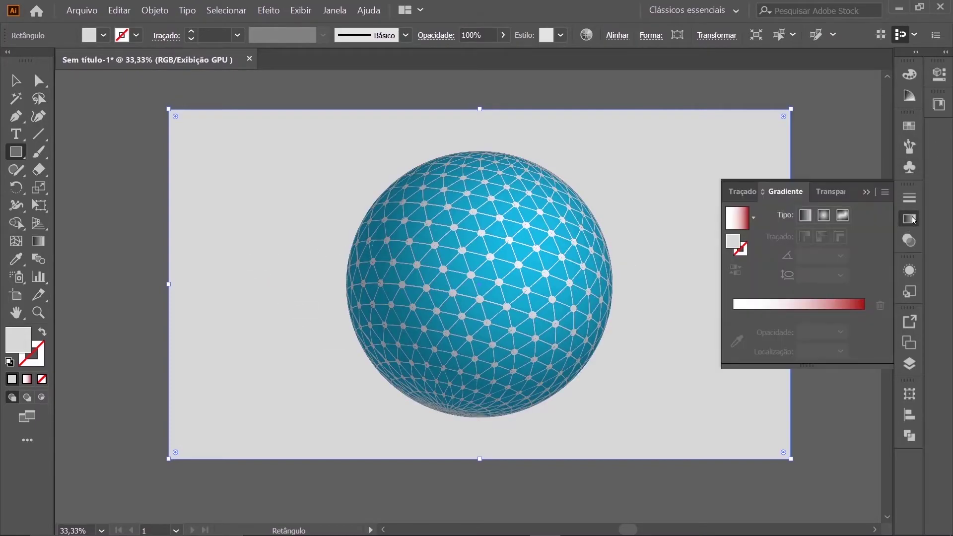
click(807, 216)
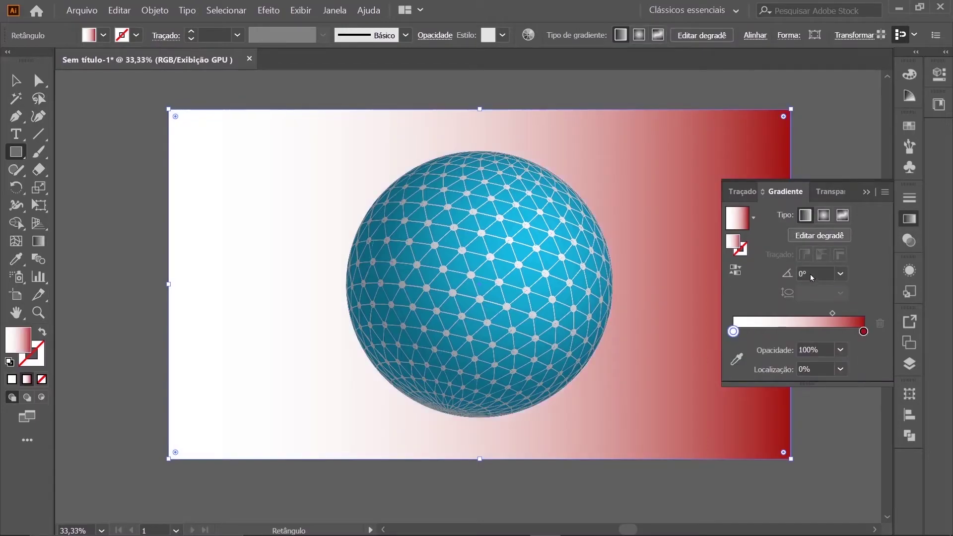
click(864, 331)
double_click(863, 331)
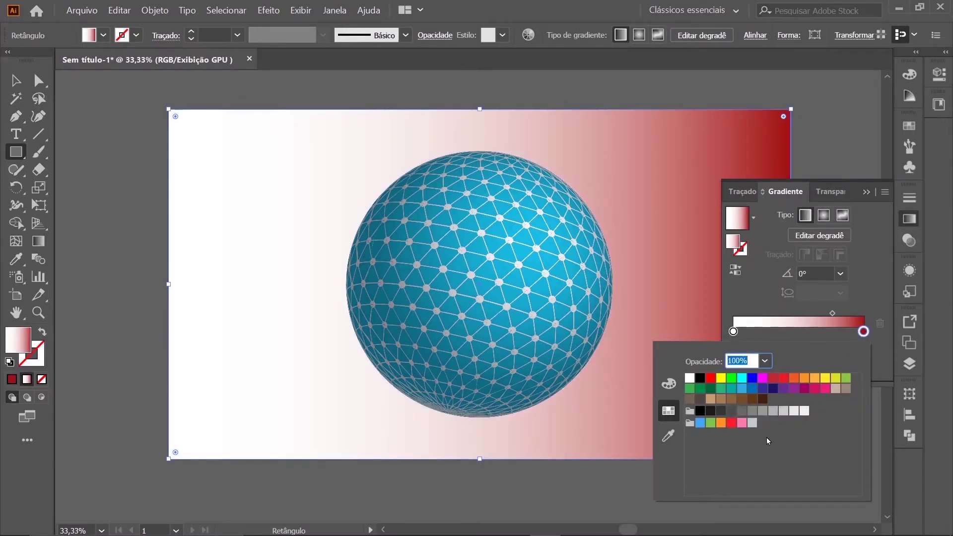
click(788, 413)
click(805, 332)
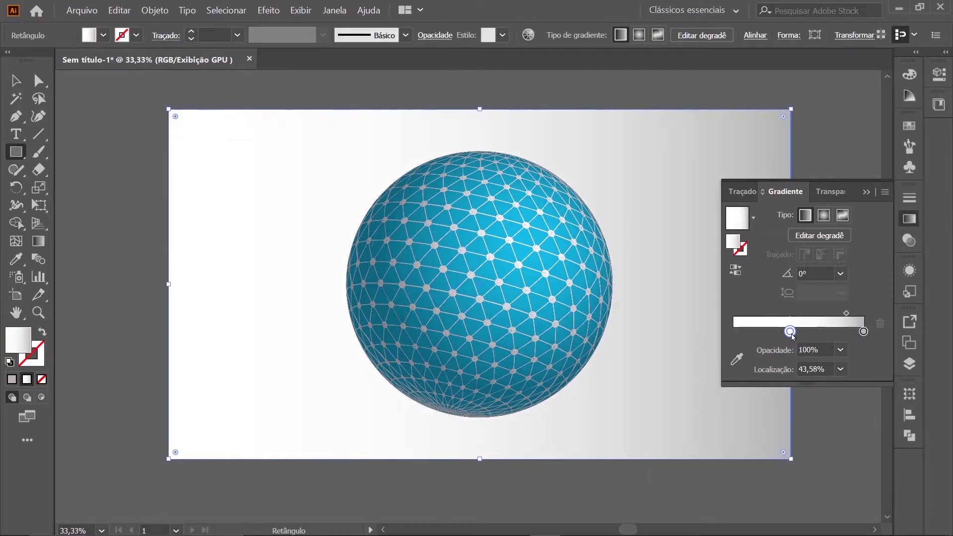
mouse_move(733, 331)
mouse_down()
mouse_move(749, 332)
mouse_move(733, 332)
mouse_up()
double_click(749, 333)
click(773, 410)
Place the middle white gradient stop at 50% location.
drag(804, 331, 799, 331)
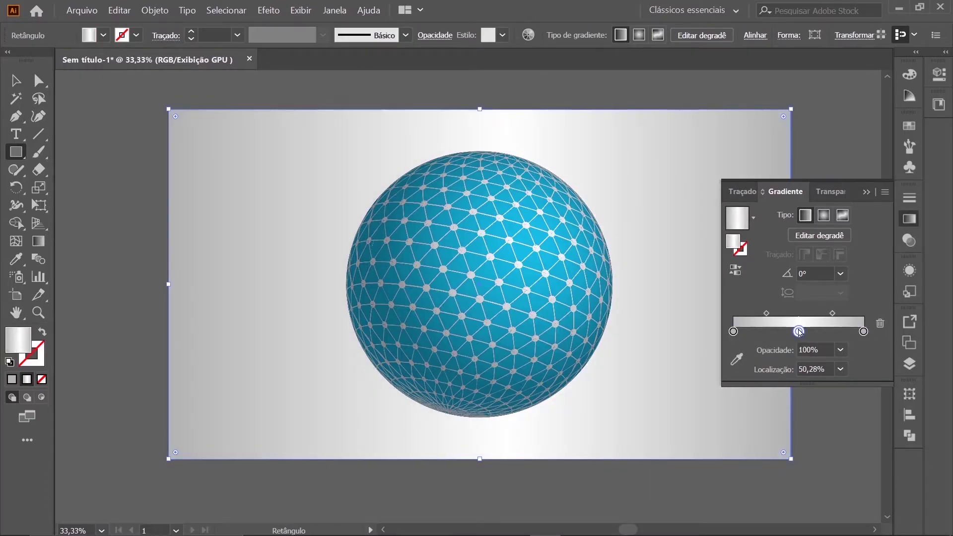
triple_click(819, 369)
text(50)
key(Return)
Adjust the gradient midpoints, setting the right midpoint to 60%.
click(767, 313)
triple_click(819, 369)
text(50)
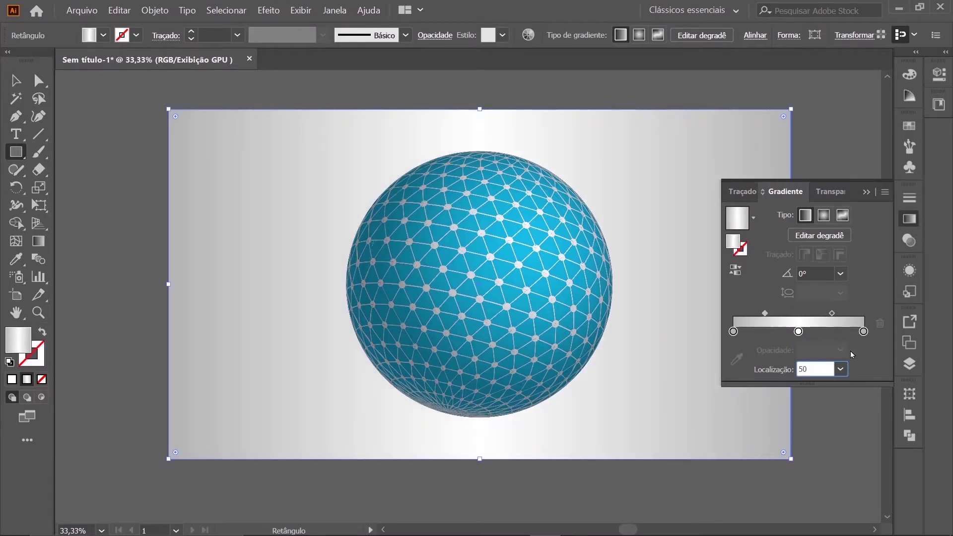
key(Return)
click(832, 314)
triple_click(819, 369)
text(50)
key(Return)
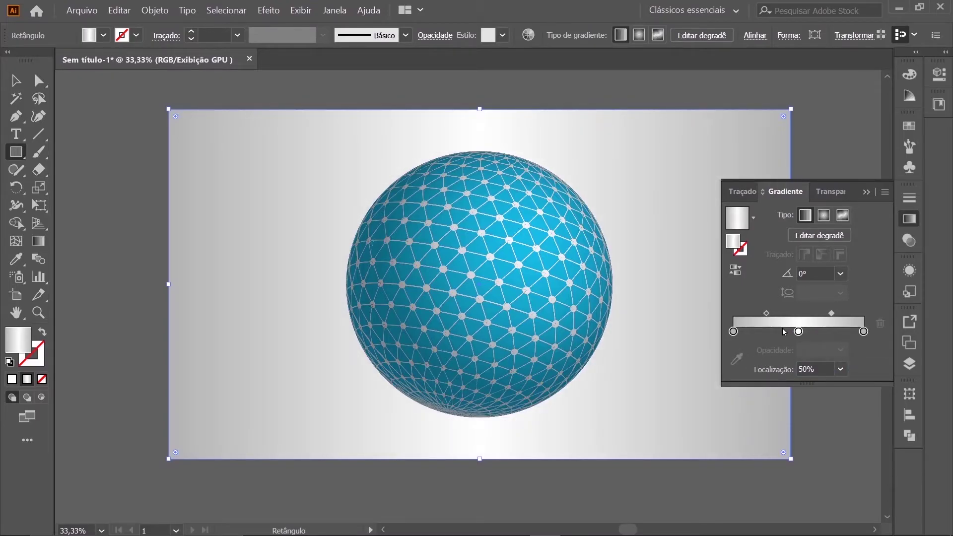
triple_click(819, 369)
text(60)
key(Return)
click(767, 313)
triple_click(819, 370)
Enter 40 for the left gradient midpoint and dismiss the rectangle size prompt.
text(40)
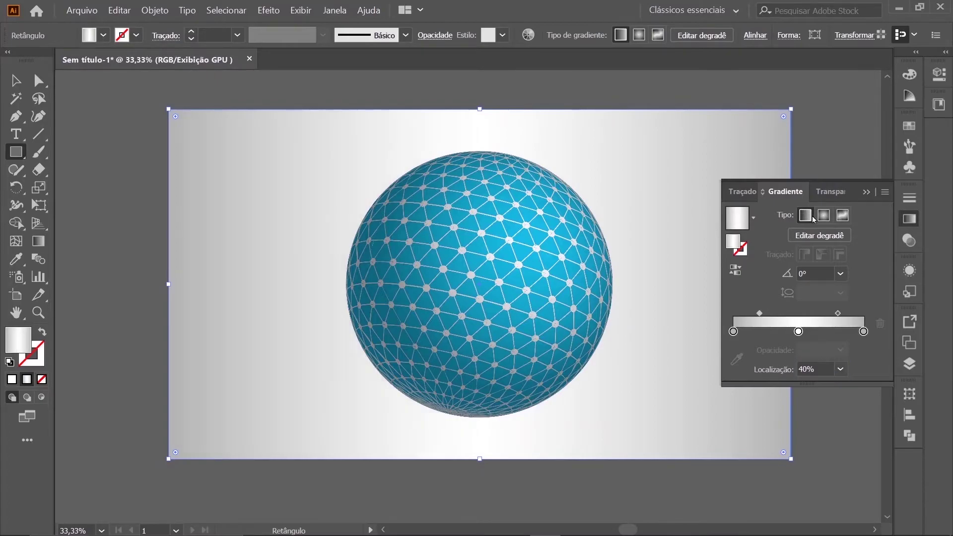
click(848, 169)
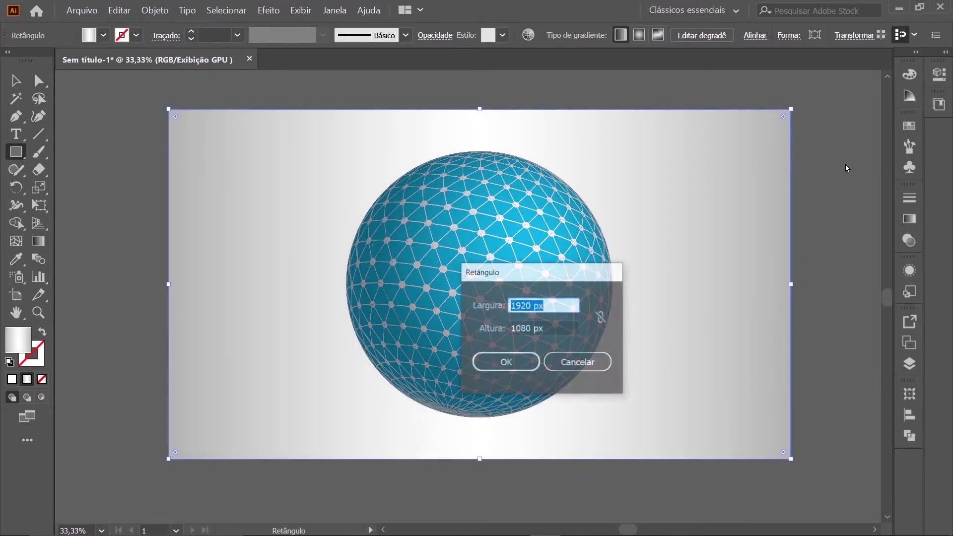
click(589, 362)
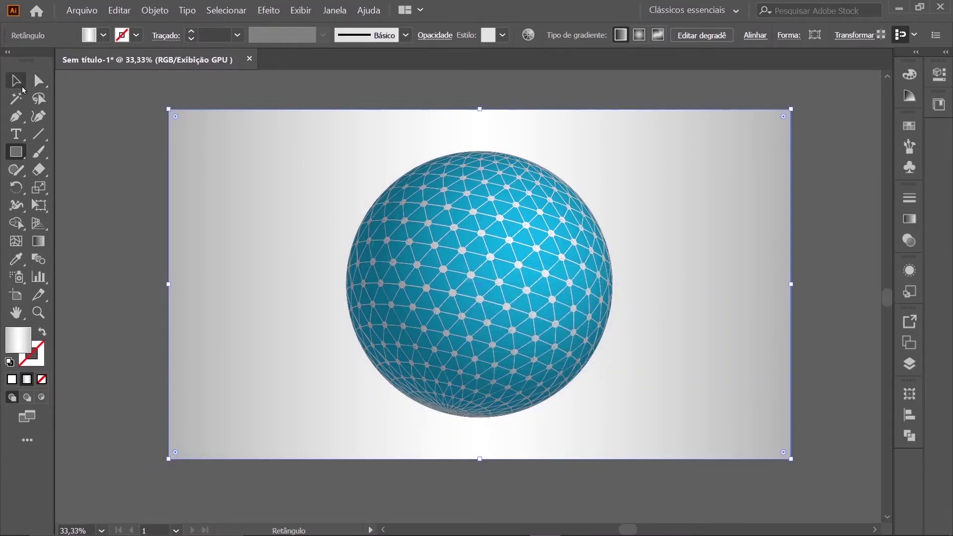
Select only the sphere group and show its properties and effects list.
click(22, 87)
click(130, 111)
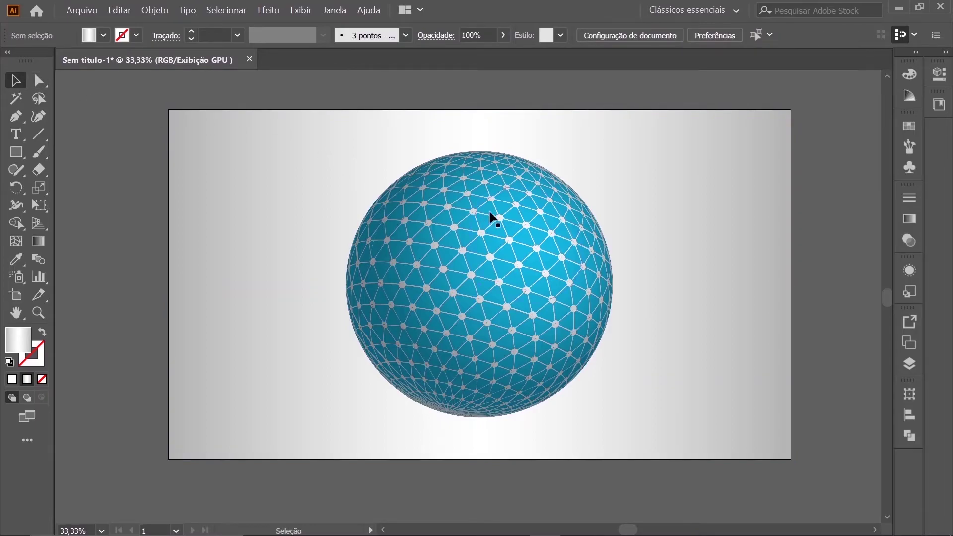
click(511, 255)
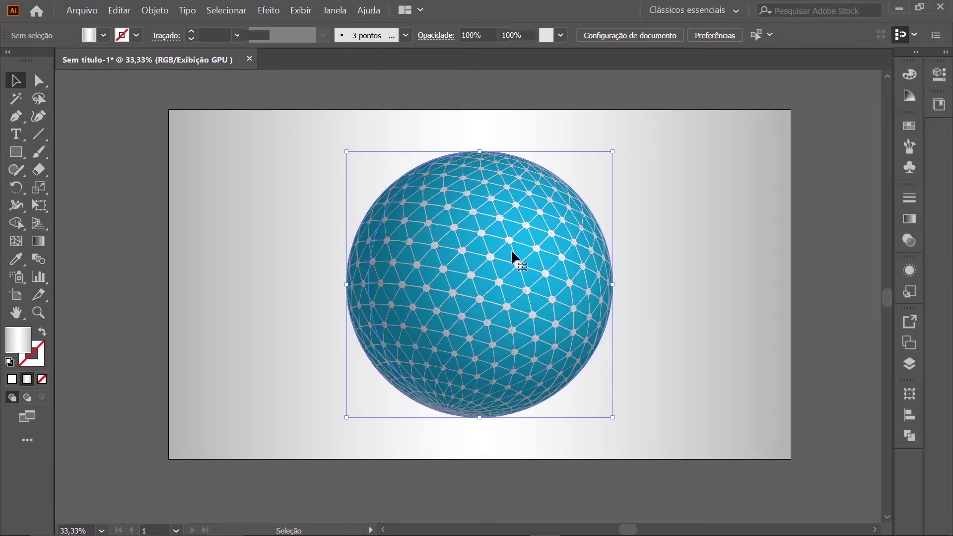
click(402, 105)
drag(300, 89, 670, 456)
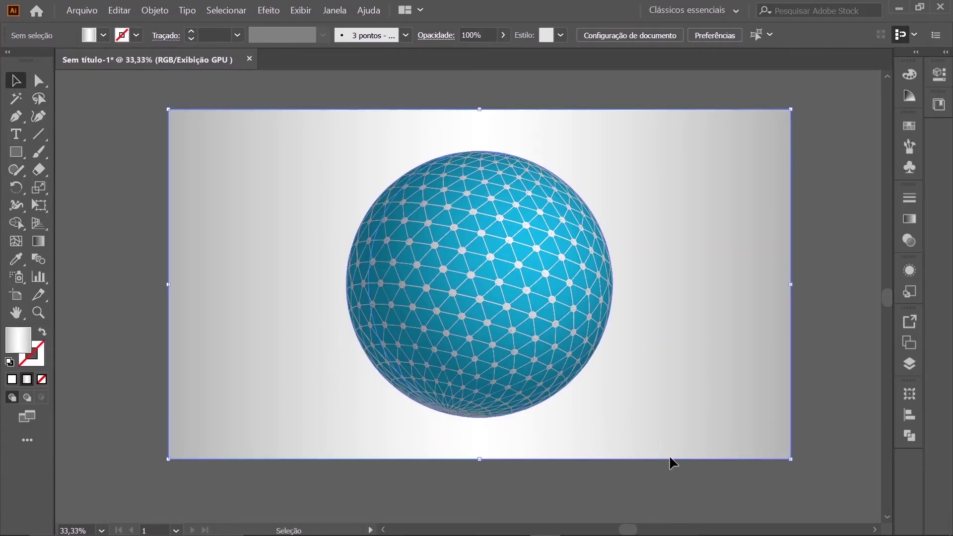
shift+click(246, 205)
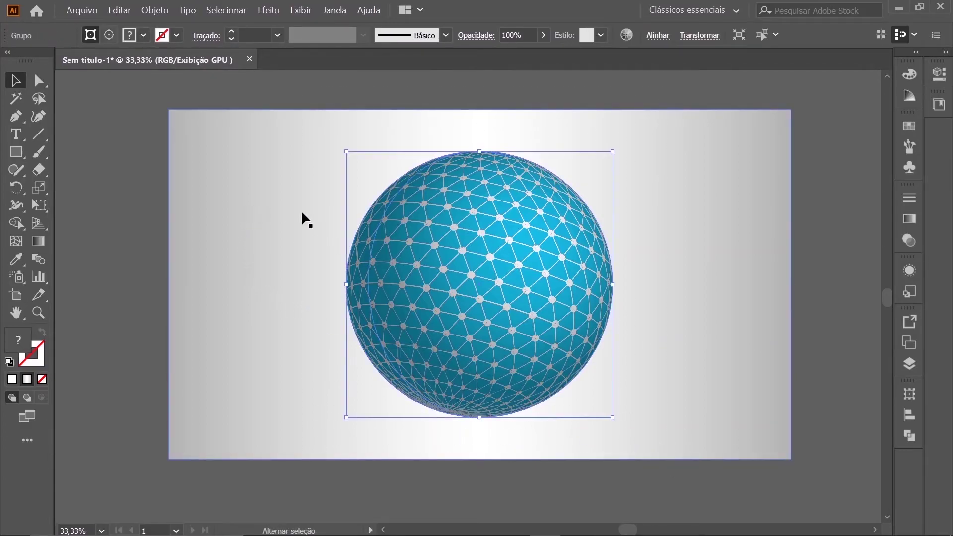
click(940, 74)
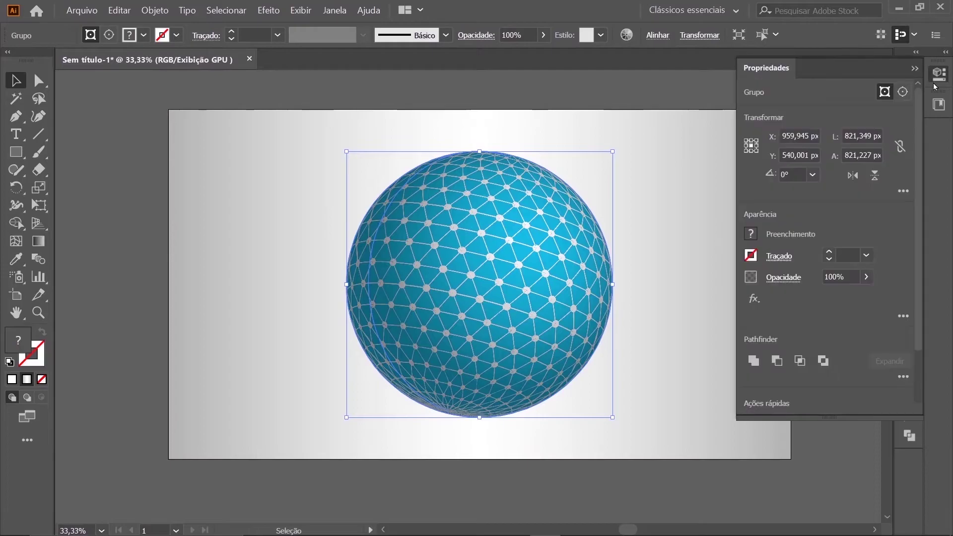
click(754, 300)
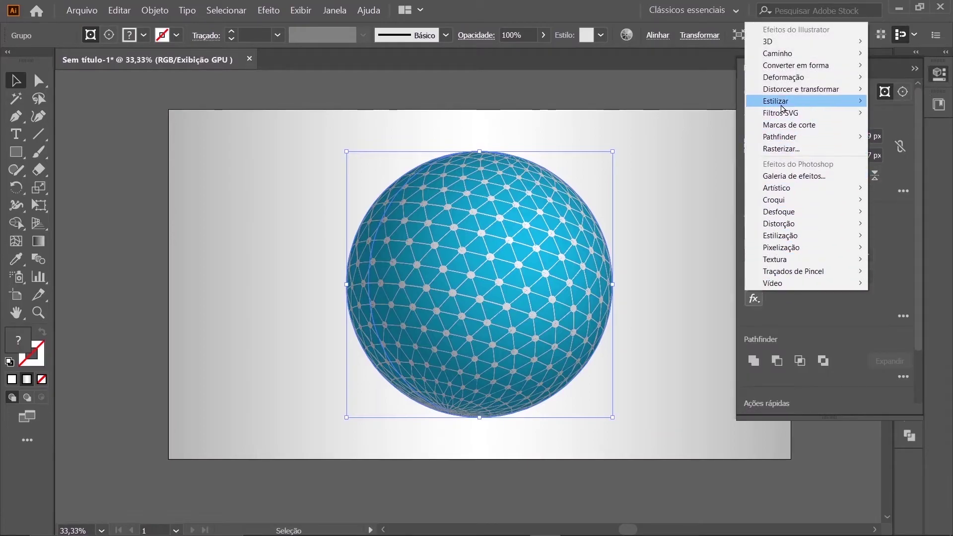
mouse_move(776, 100)
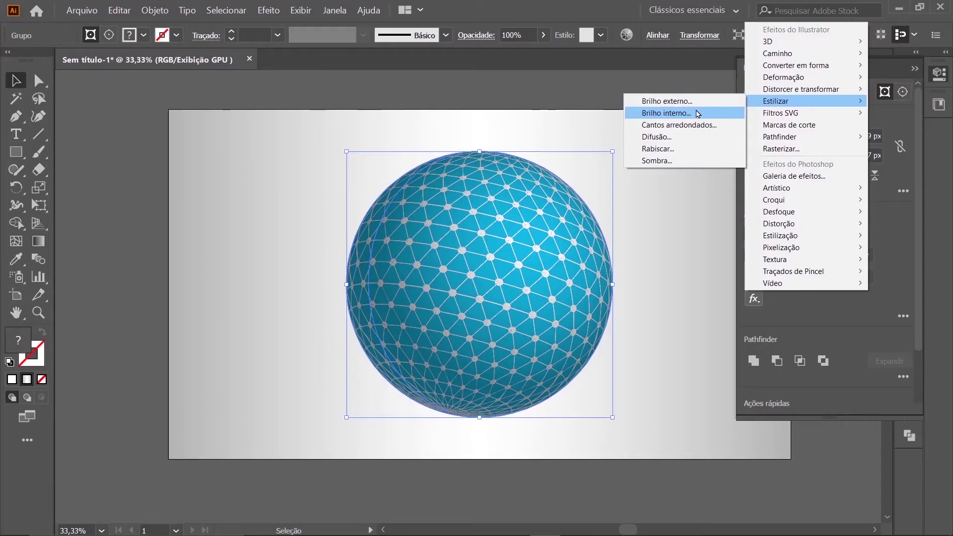
Add a white FFFFFF outer glow in Normal mode to the sphere, then deselect it.
click(693, 104)
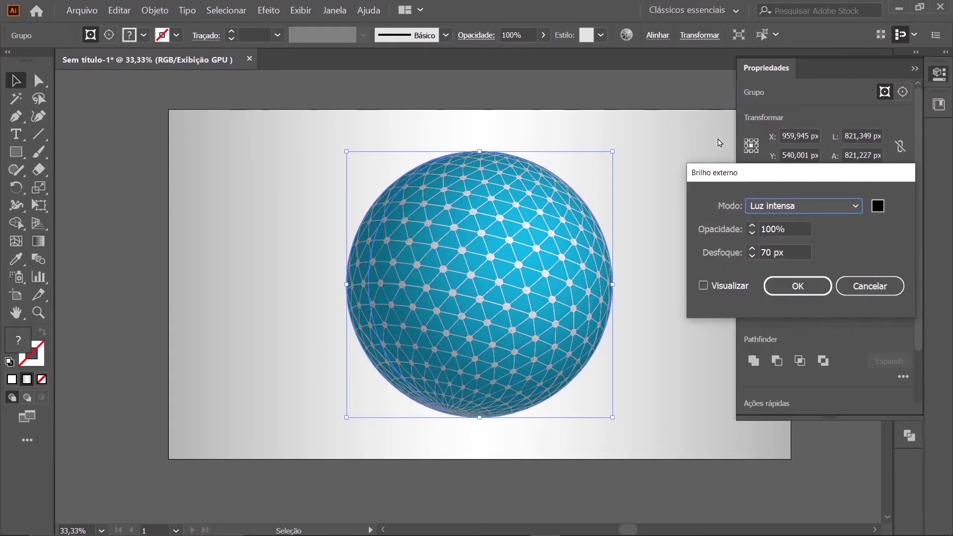
click(882, 208)
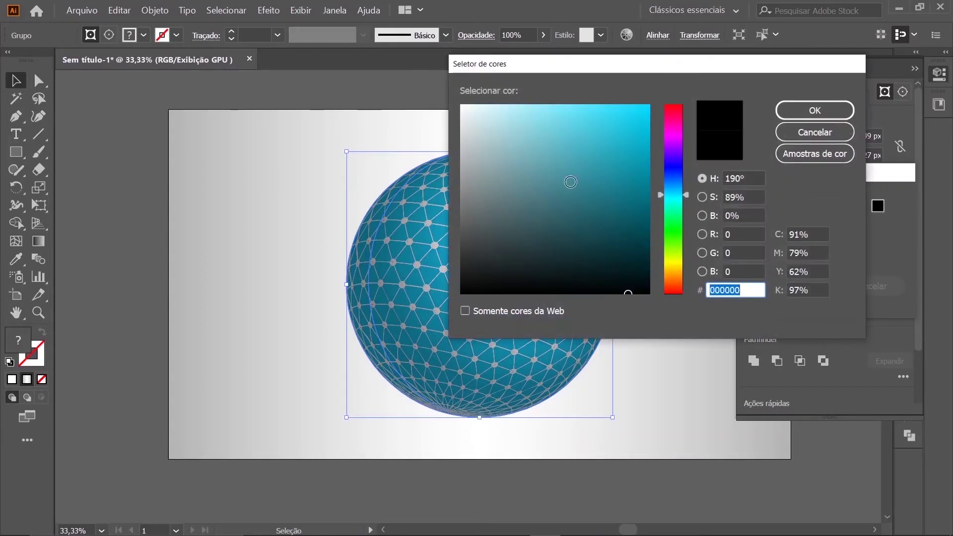
text(FFFFFF)
click(815, 110)
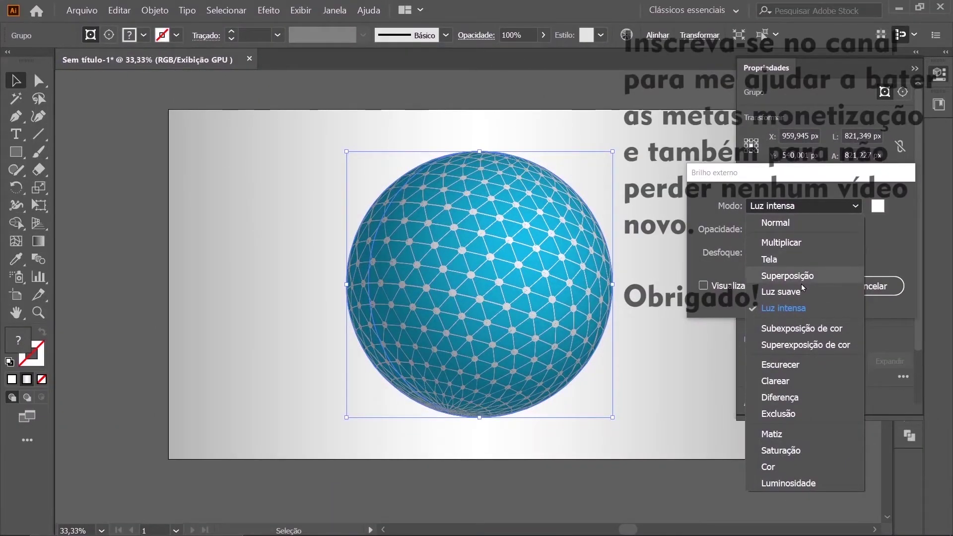
click(791, 224)
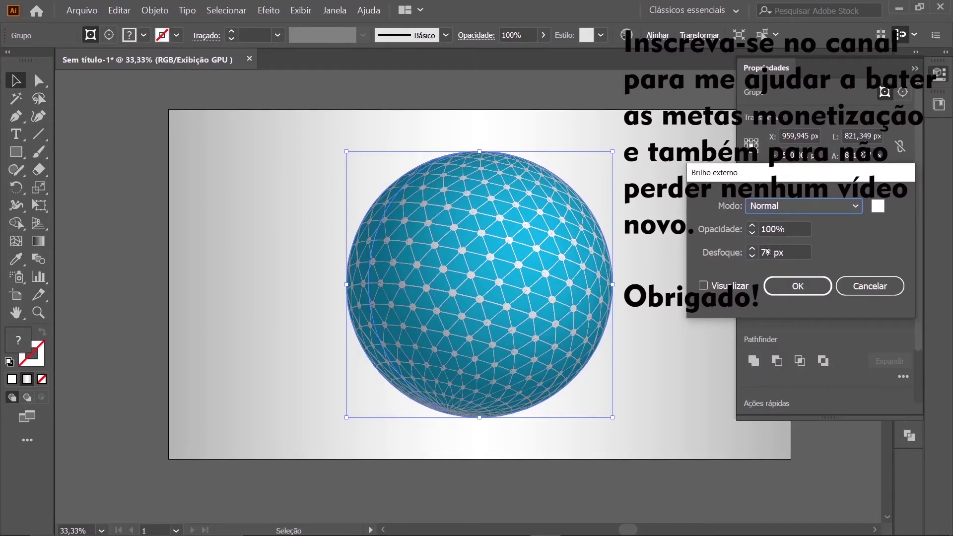
click(803, 286)
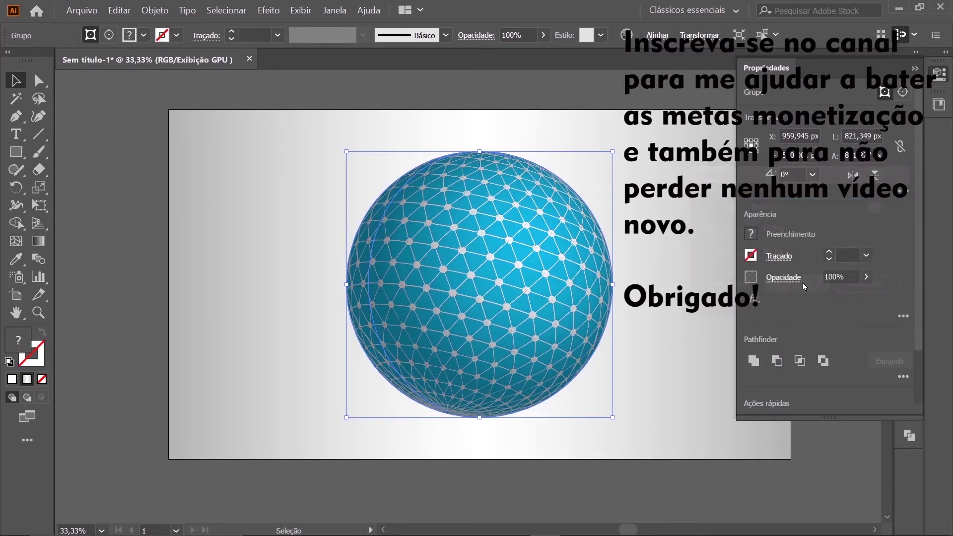
click(248, 208)
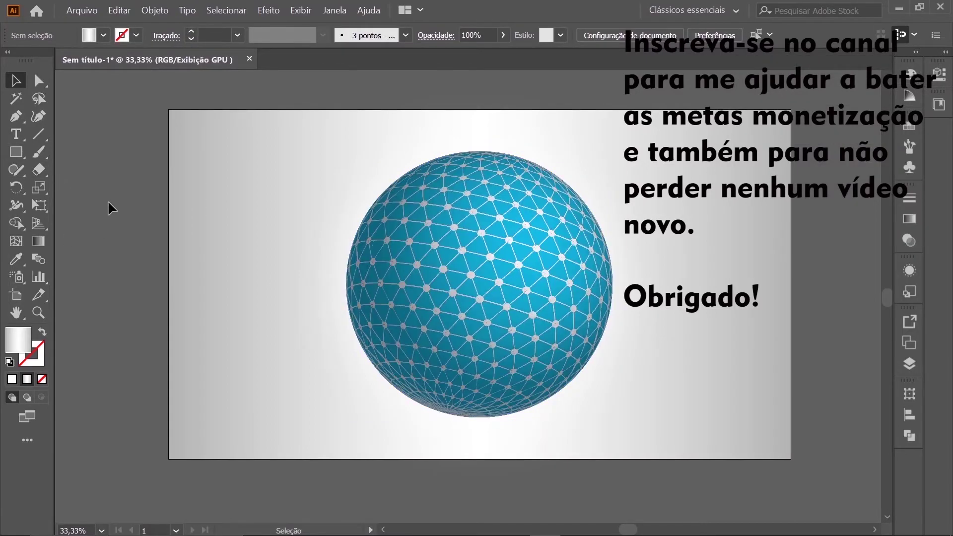
Draw a flat ellipse beneath the sphere and fill it black.
click(17, 151)
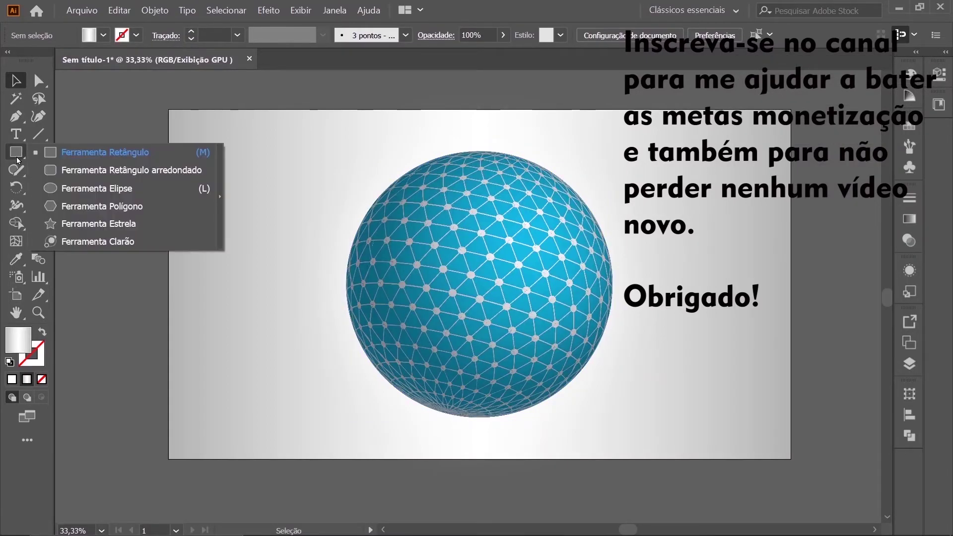
click(95, 188)
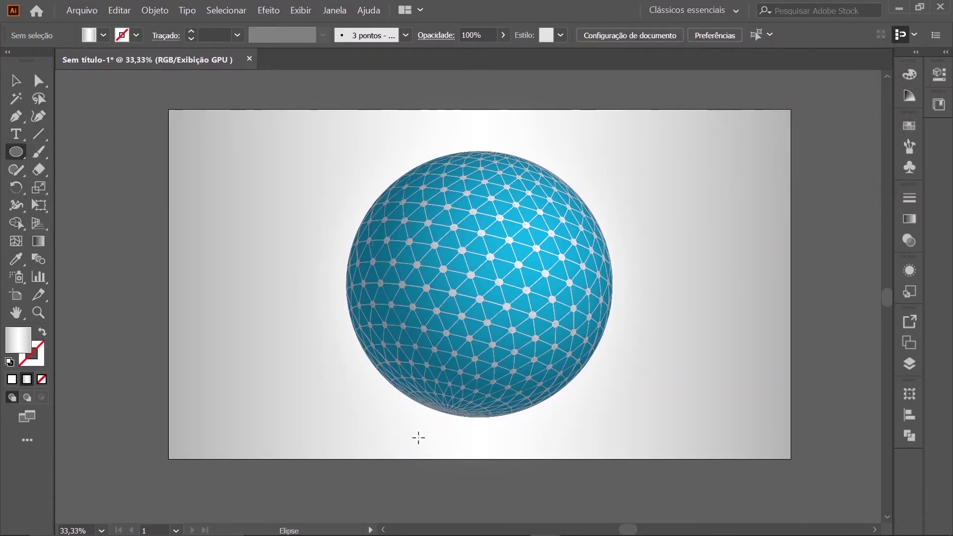
drag(375, 434, 555, 443)
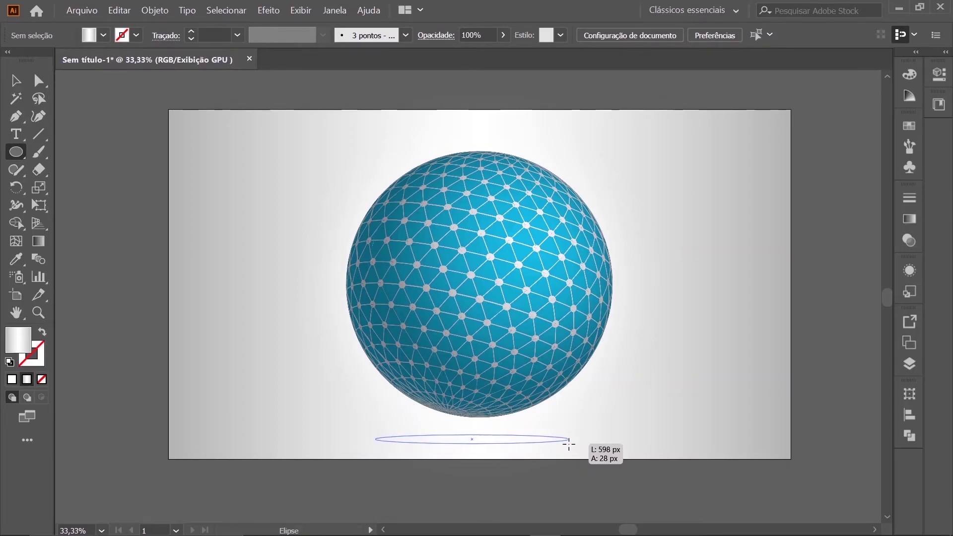
drag(556, 443, 569, 443)
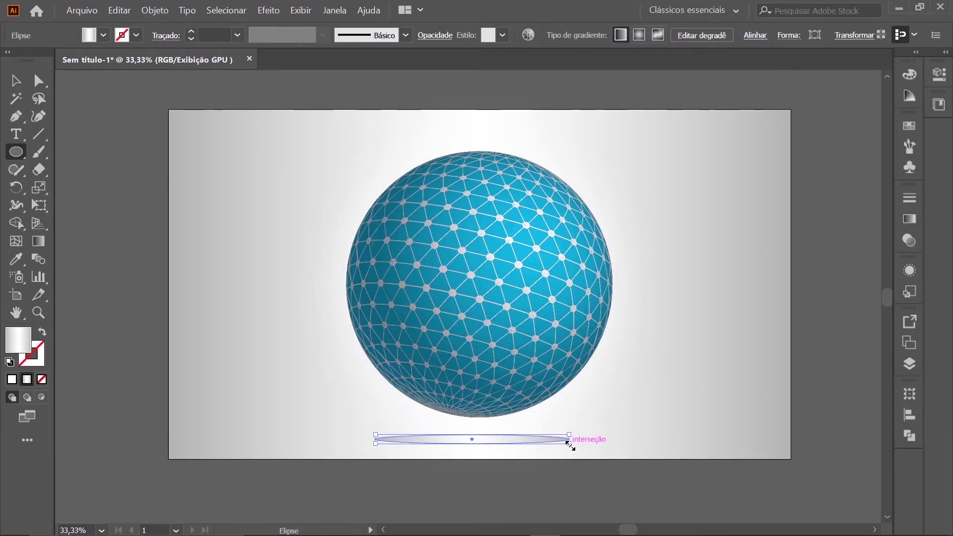
click(12, 379)
double_click(18, 340)
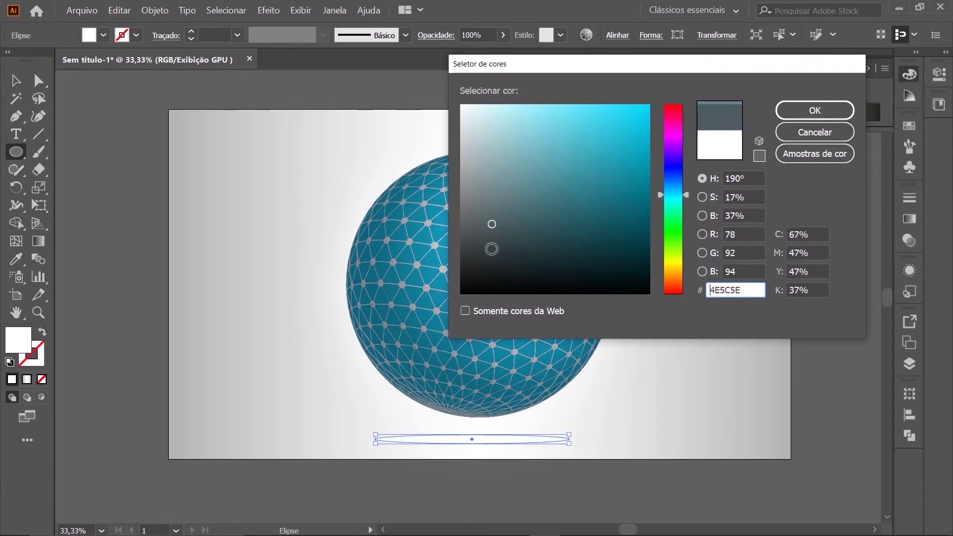
drag(492, 250, 456, 296)
click(814, 110)
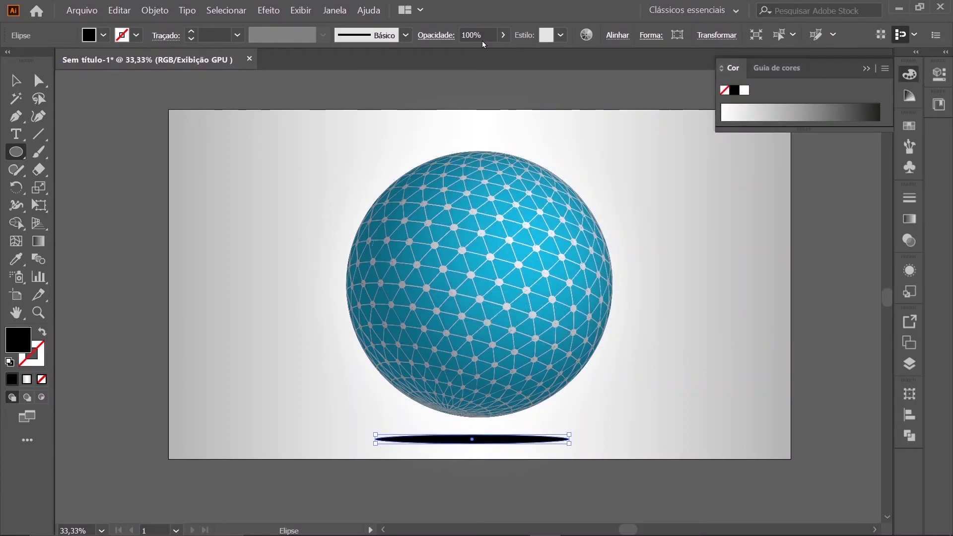
Centre the ellipse horizontally under the sphere and lower its opacity to 43%.
click(615, 42)
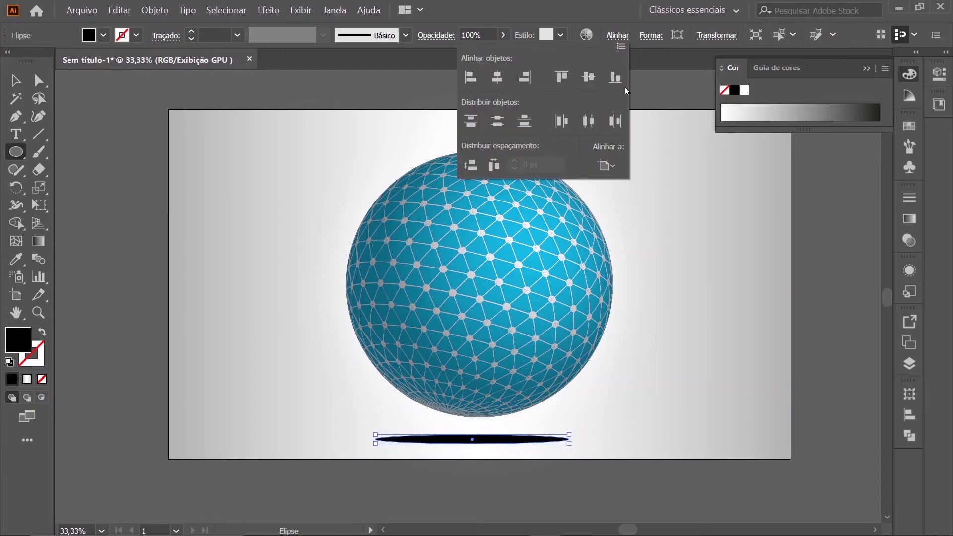
click(611, 166)
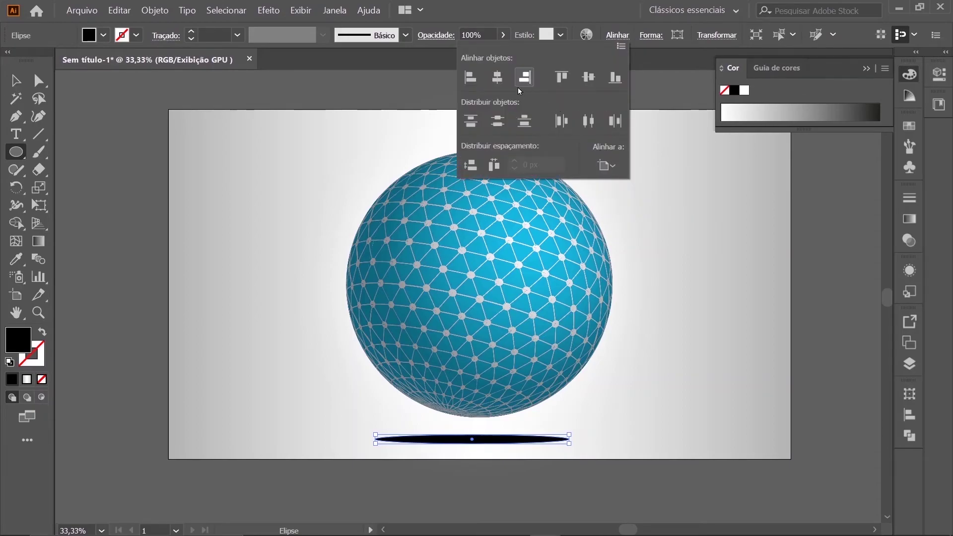
click(498, 77)
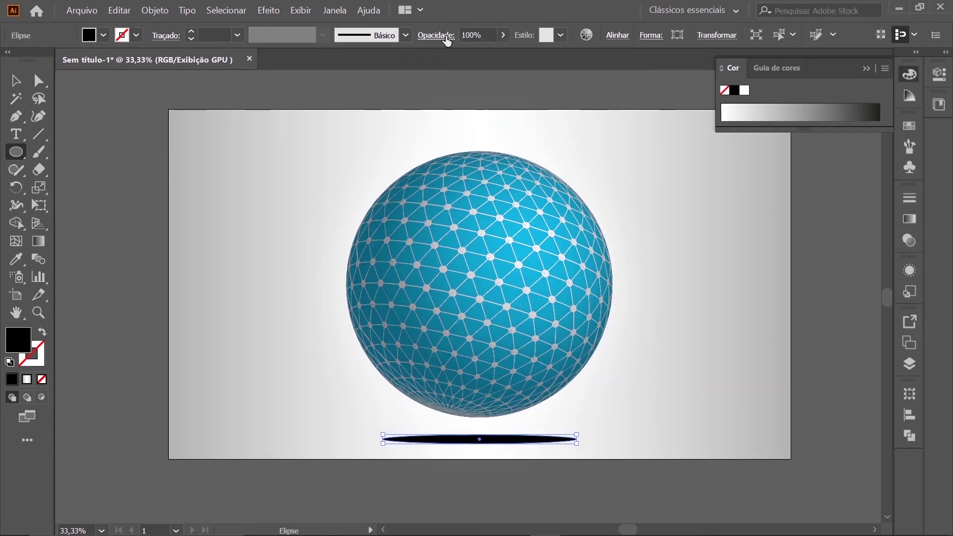
click(503, 35)
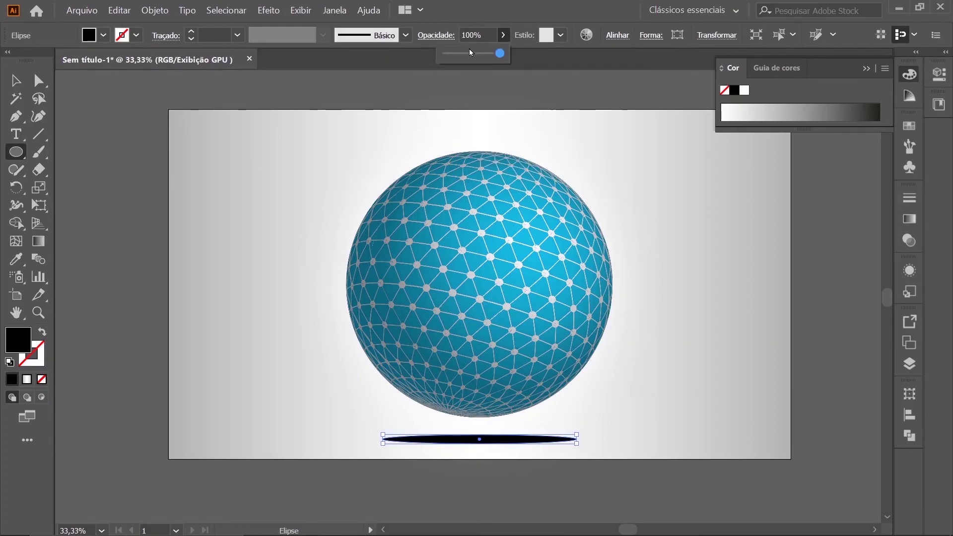
drag(473, 53, 471, 58)
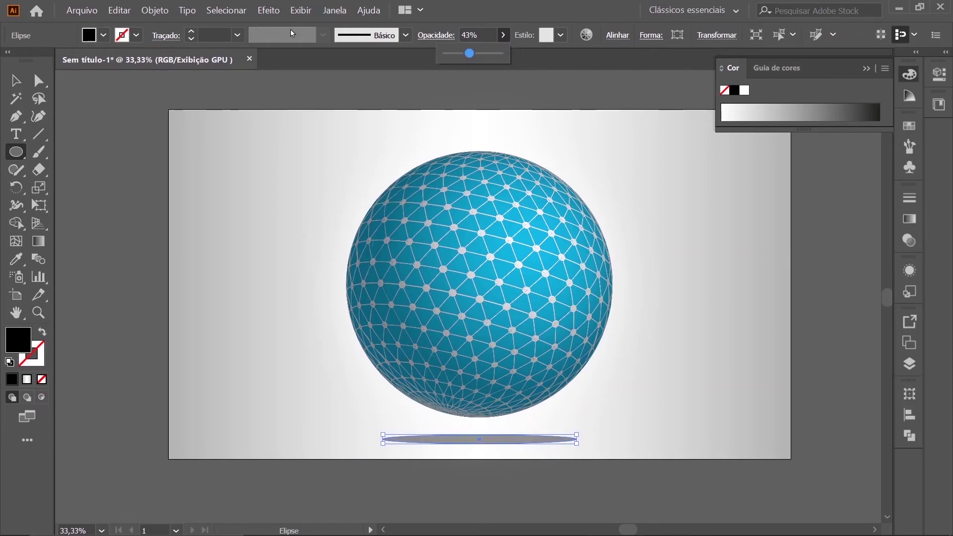
click(12, 78)
click(92, 108)
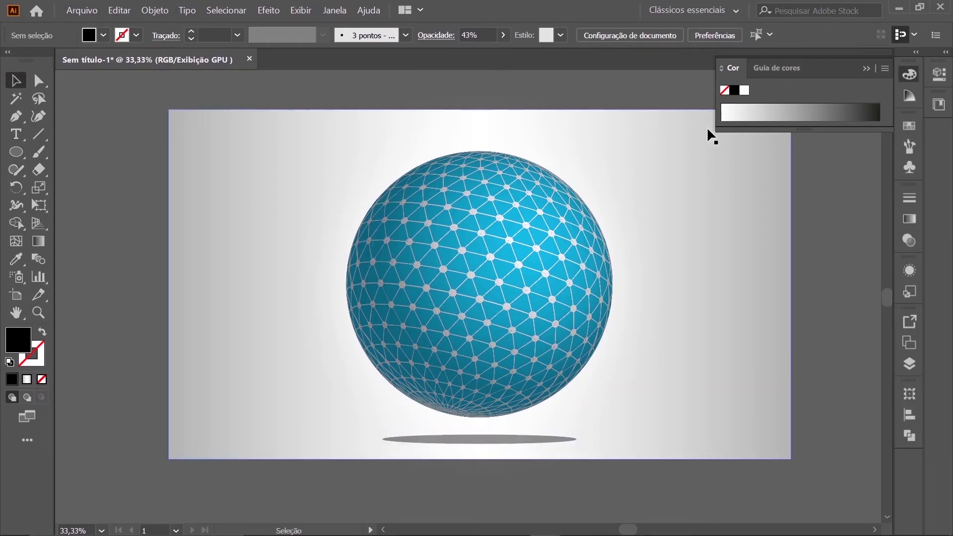
click(866, 70)
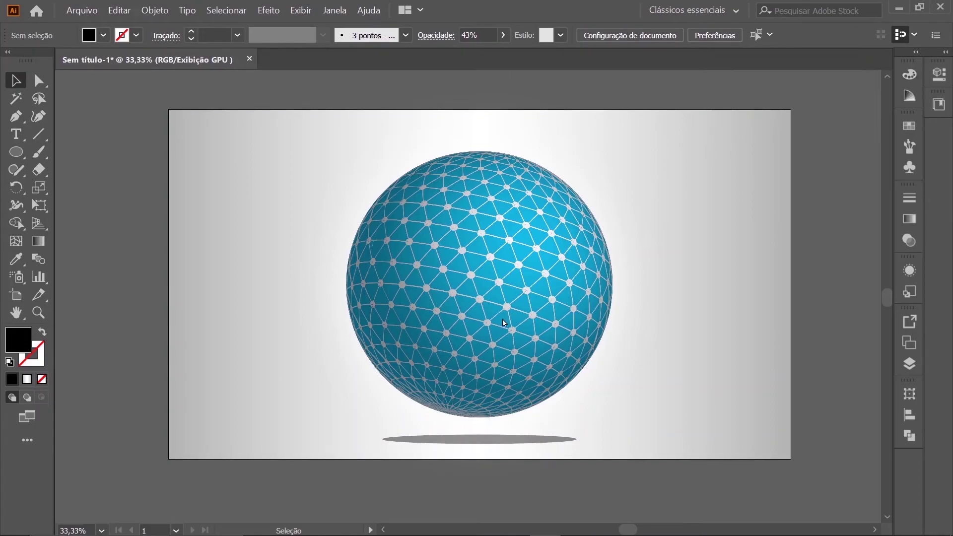
click(466, 442)
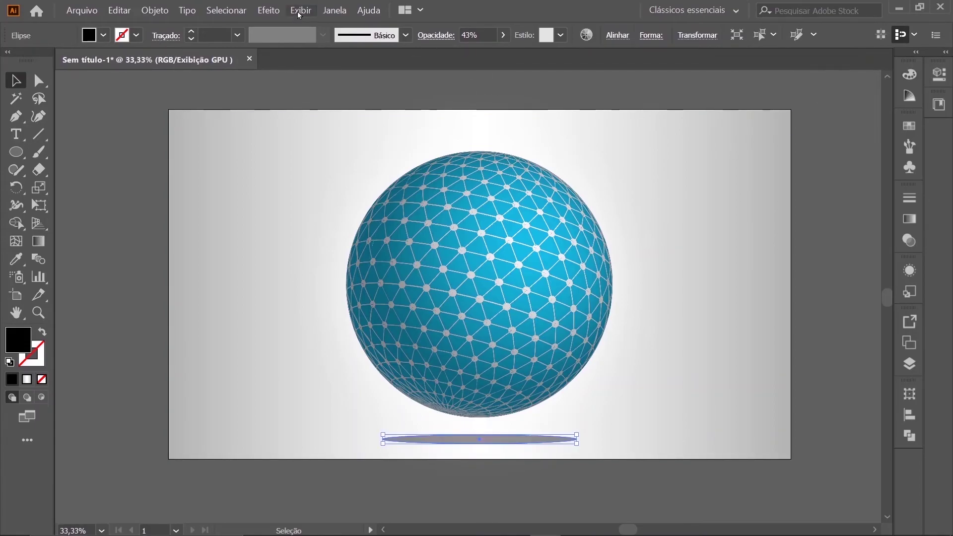
Apply a 35,7 px Gaussian Blur to the shadow ellipse with preview enabled.
click(269, 10)
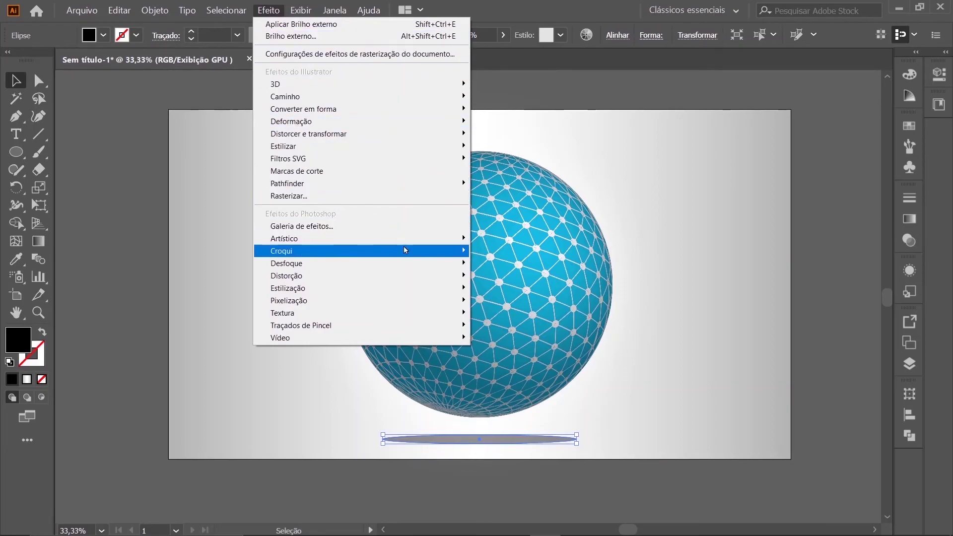
mouse_move(286, 263)
click(514, 267)
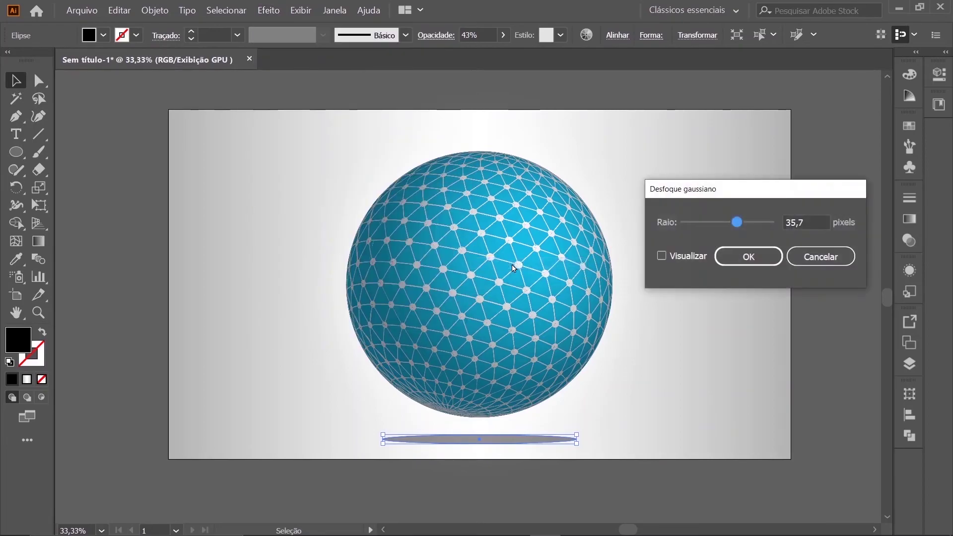
click(687, 258)
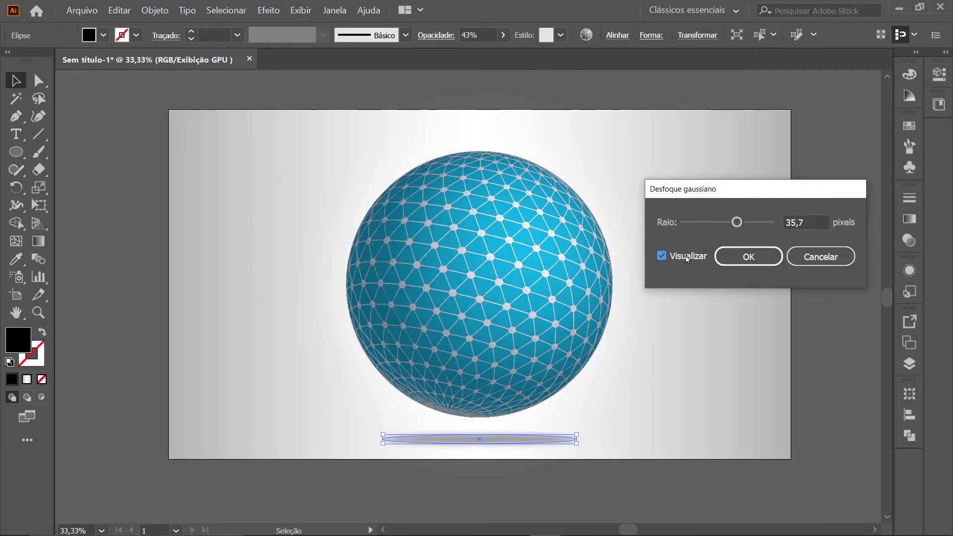
click(757, 257)
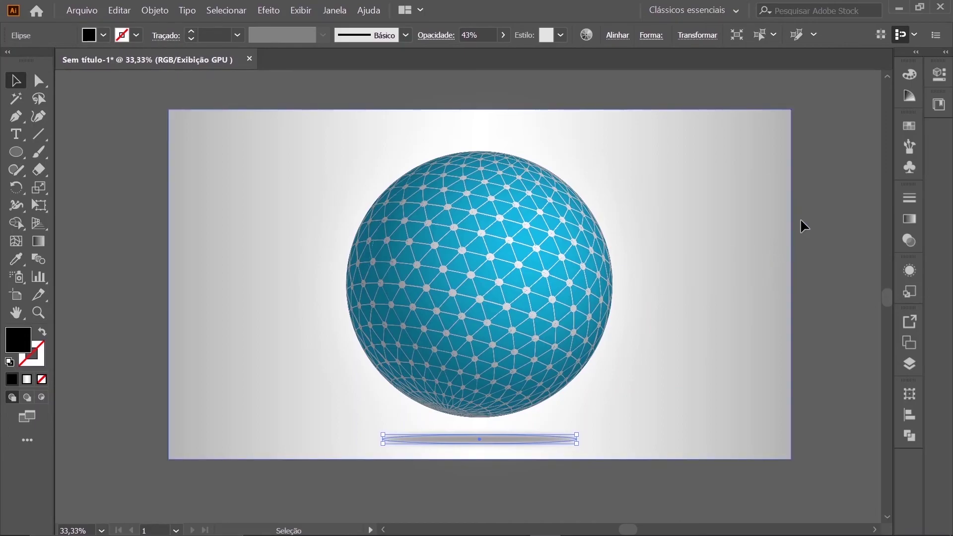